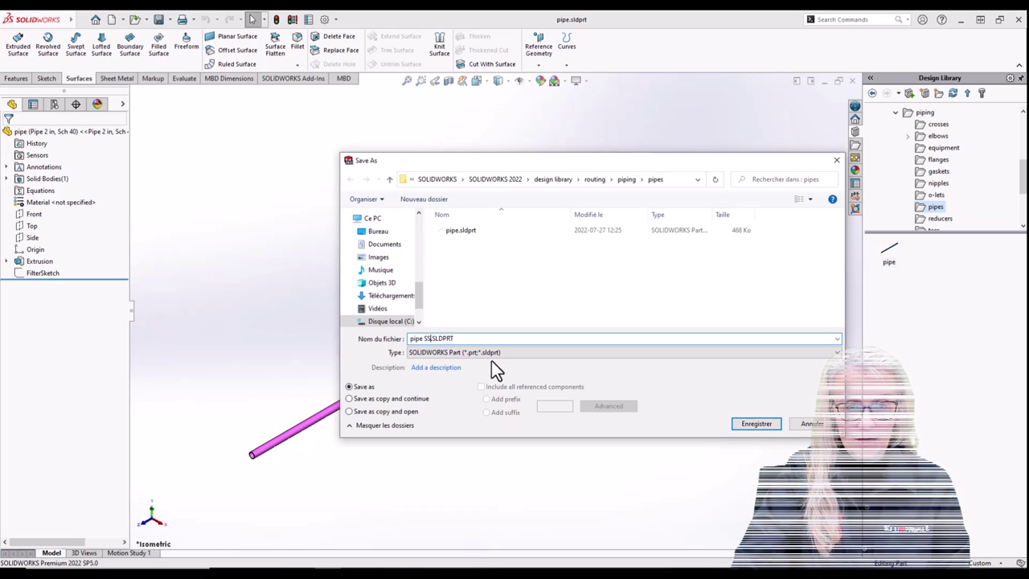
Step: Save the pipe part as pipe SS304.SLDPRT and assign it the AISI 304 material
text(SS304)
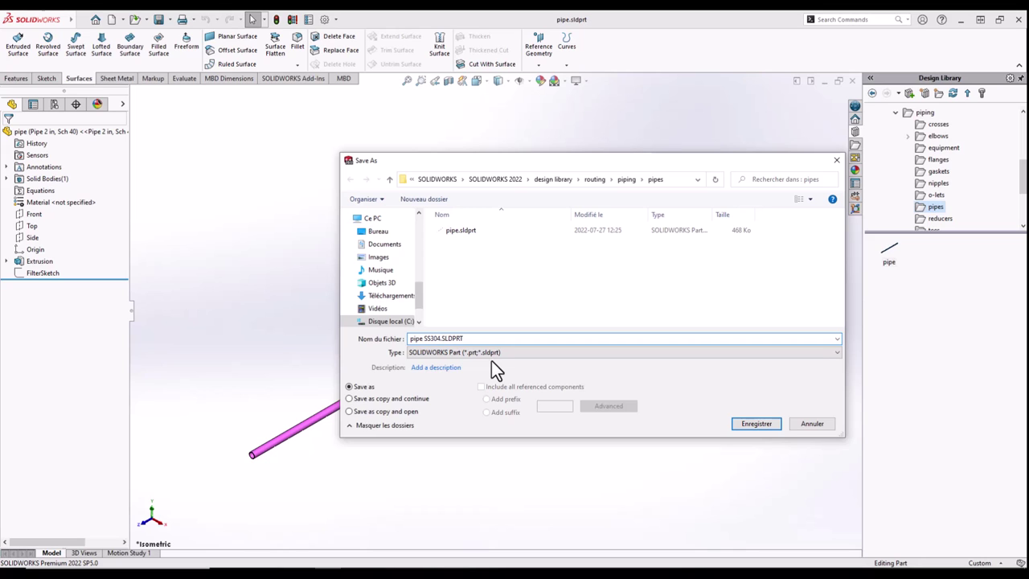
click(755, 423)
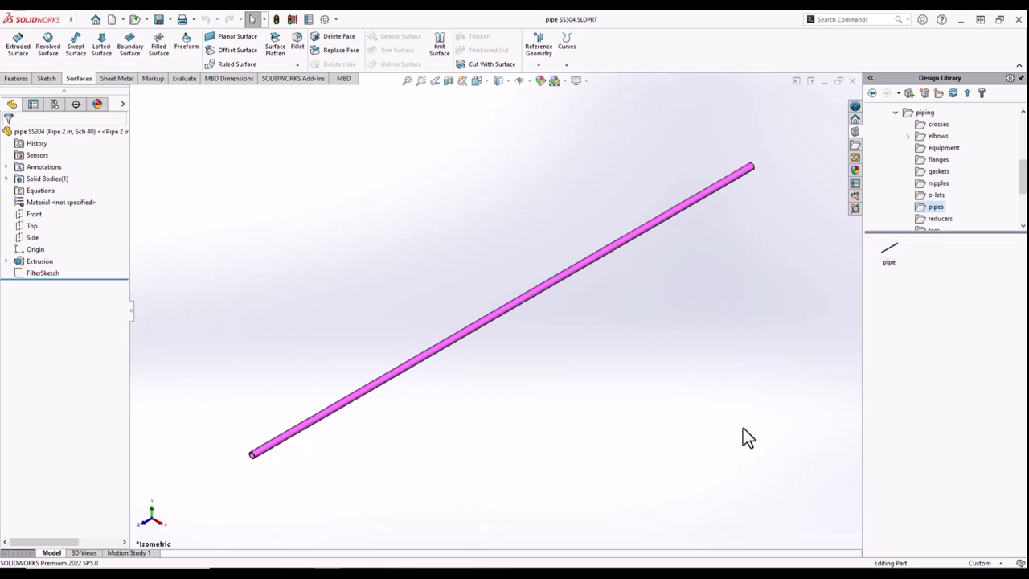
right_click(55, 202)
click(89, 286)
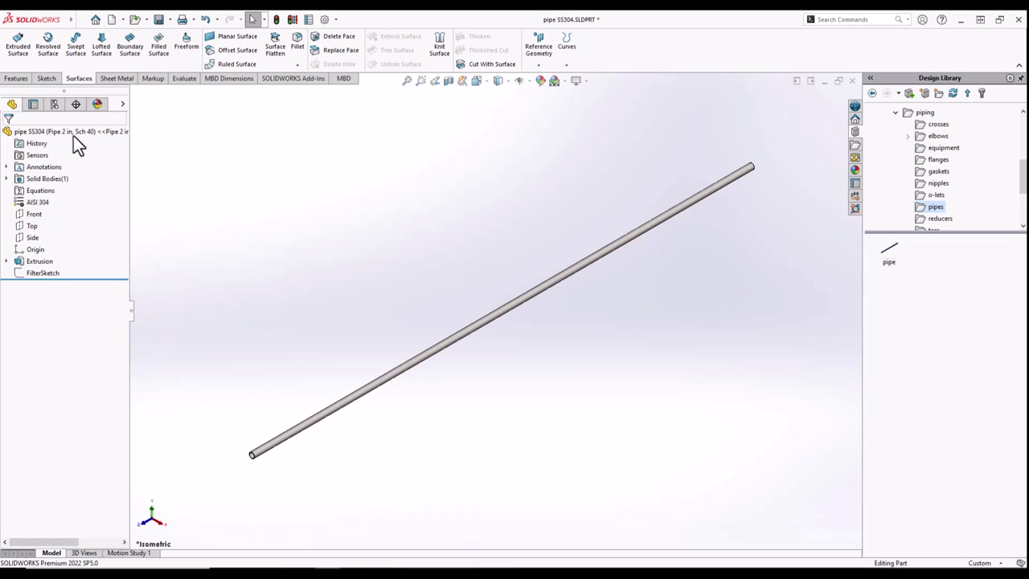
Step: Open the part's design table for editing in a new Excel window, with cell drop-down lists disabled
click(55, 106)
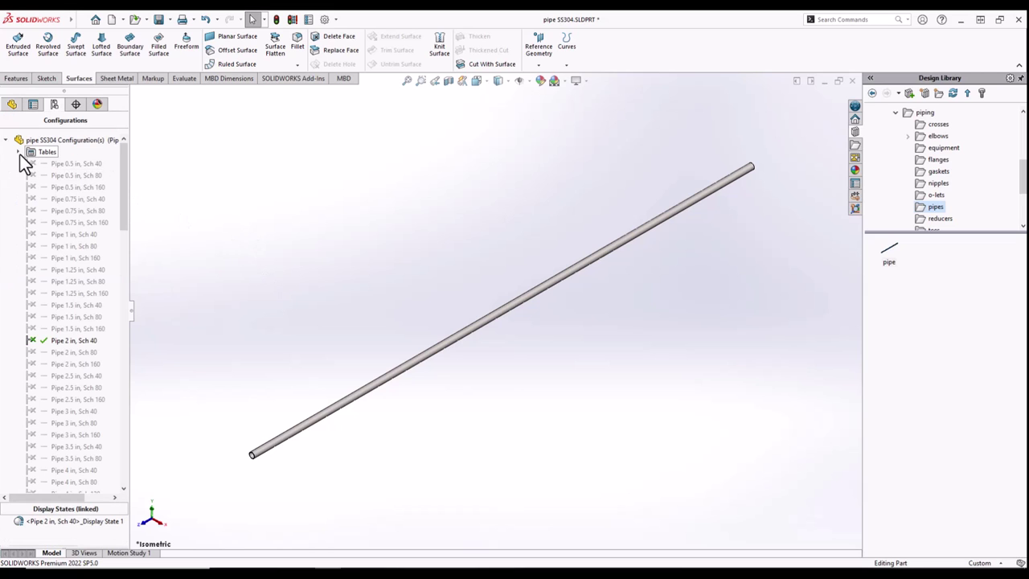
double_click(26, 153)
right_click(58, 164)
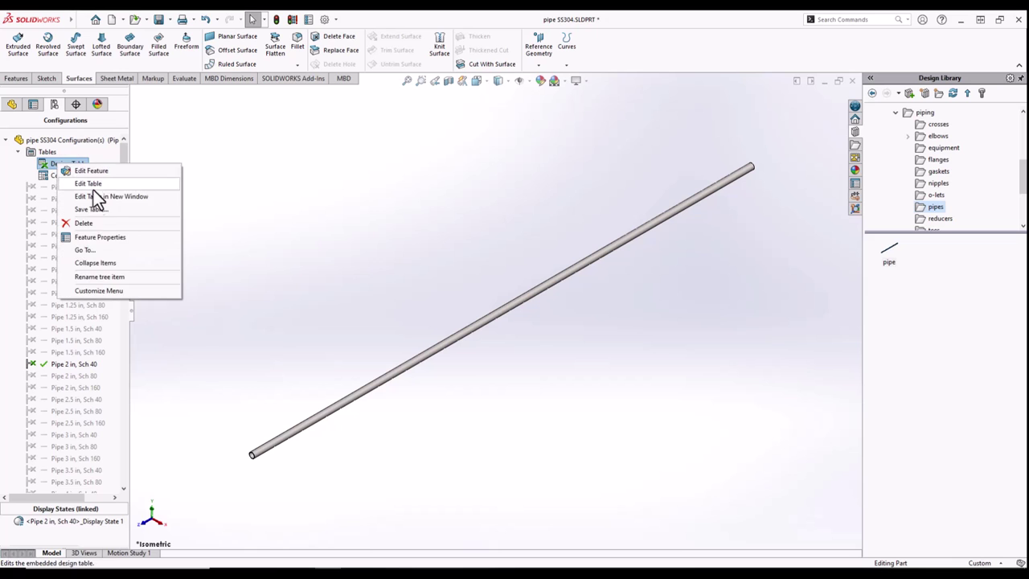
click(99, 196)
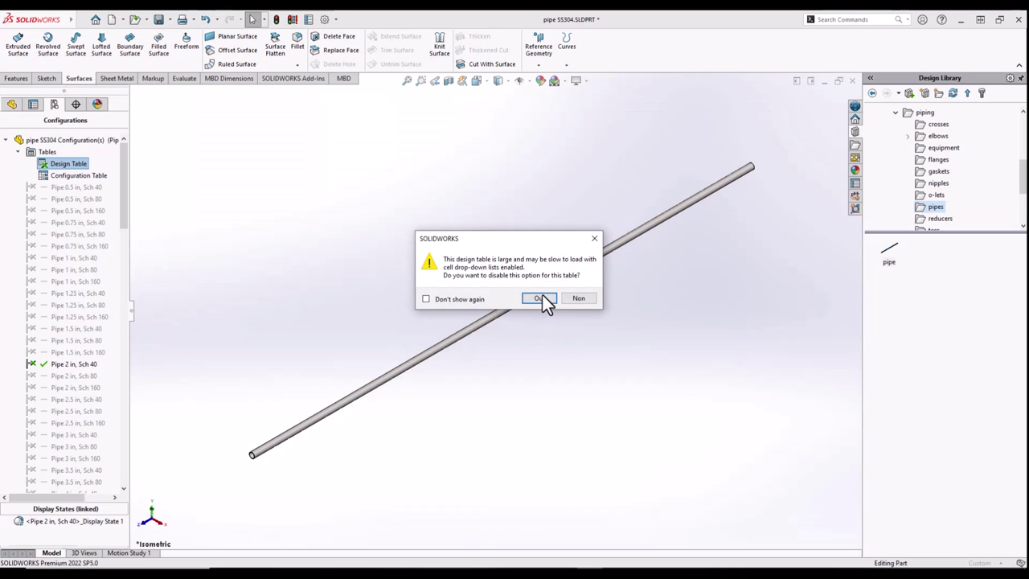
click(539, 299)
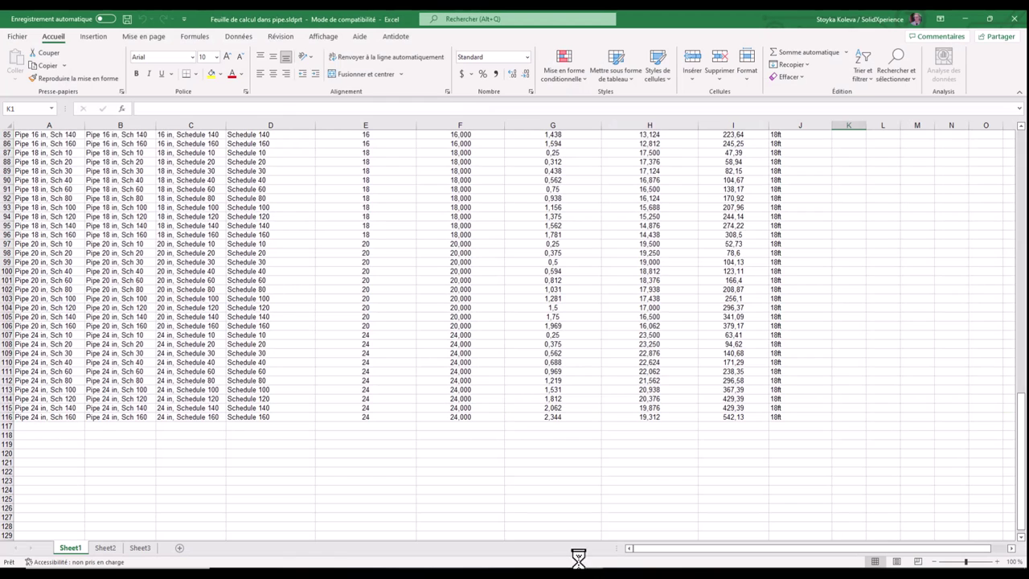
Step: Delete design table rows so only the 1 in to 4 in pipes in Schedules 40 and 80 remain
click(5, 416)
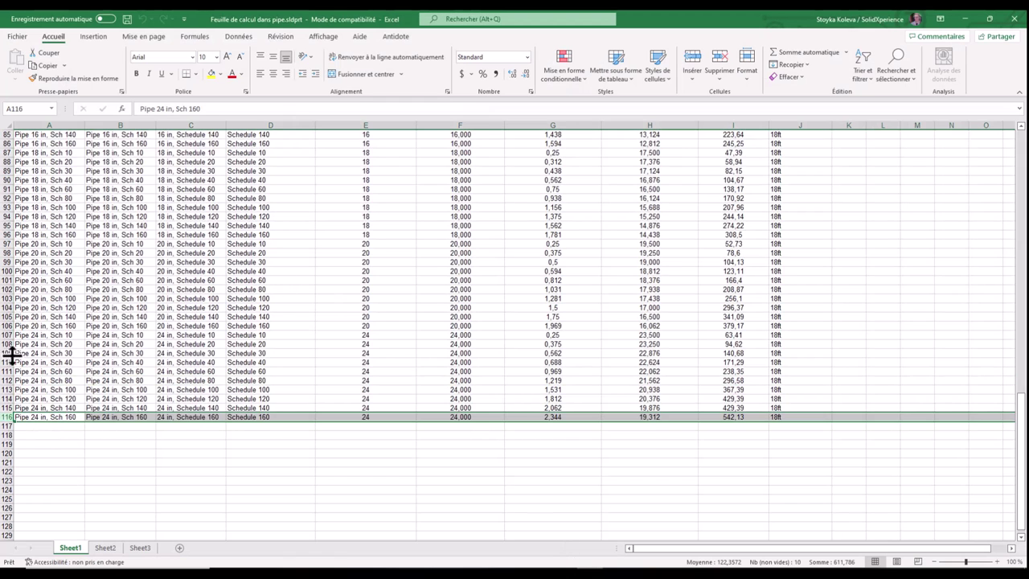
scroll(35, 275, up, 20)
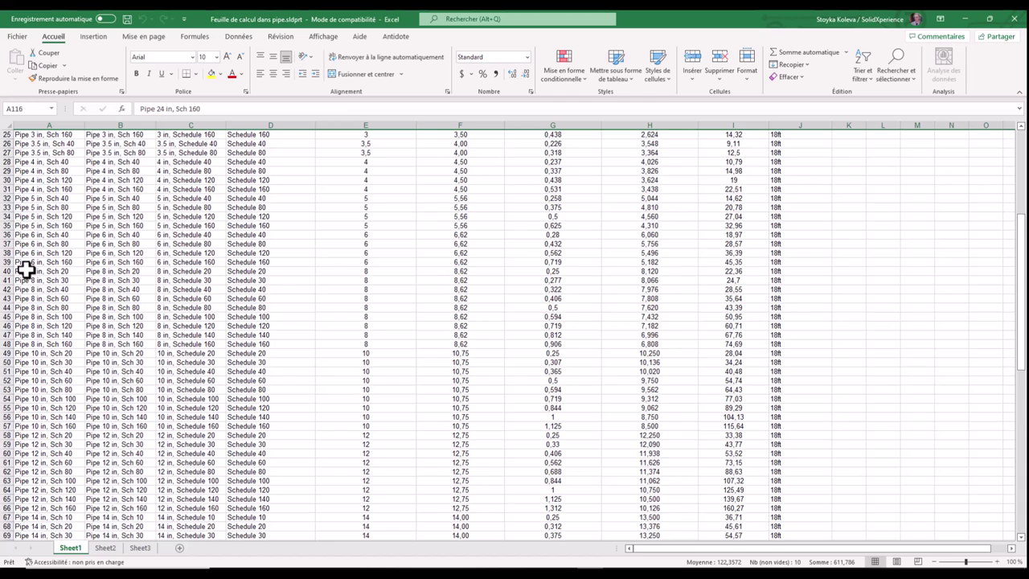
scroll(34, 275, up, 8)
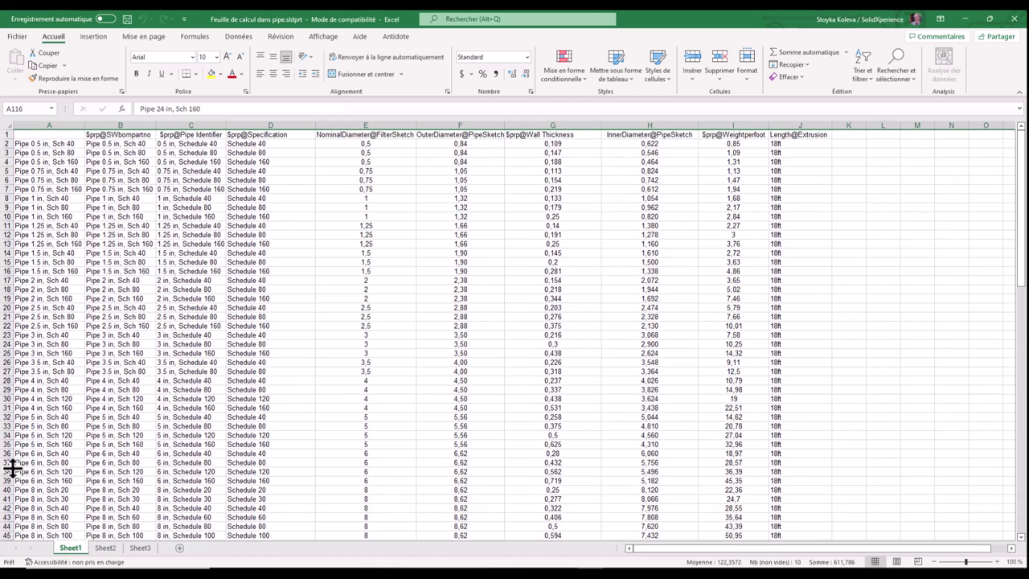
shift+click(5, 416)
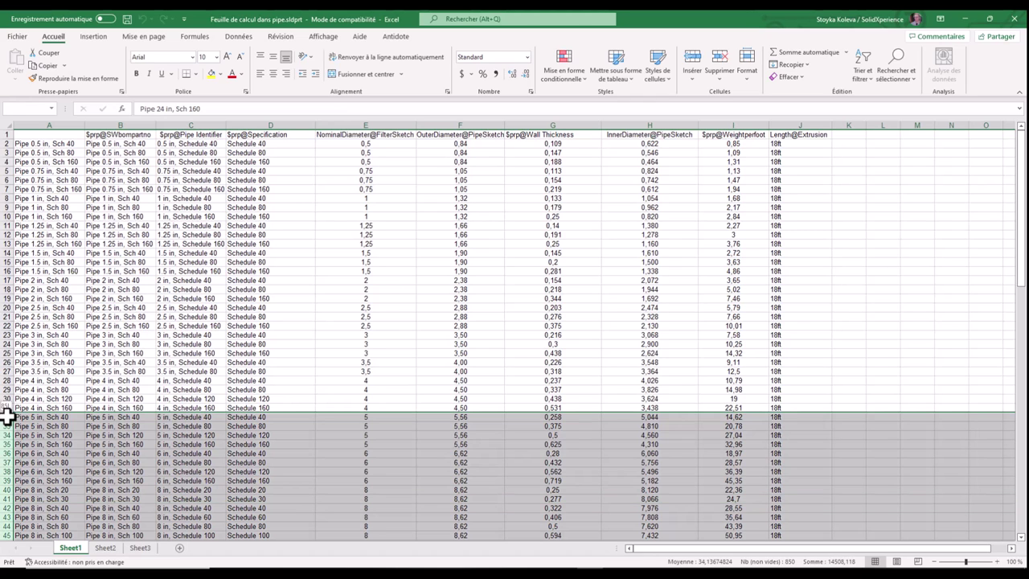
scroll(5, 413, down, 20)
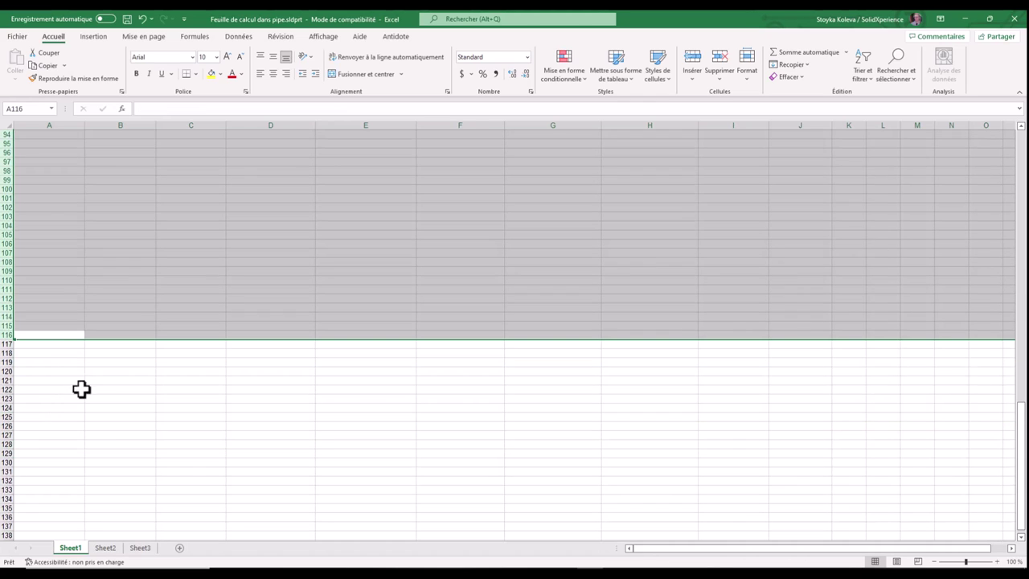
scroll(50, 331, up, 20)
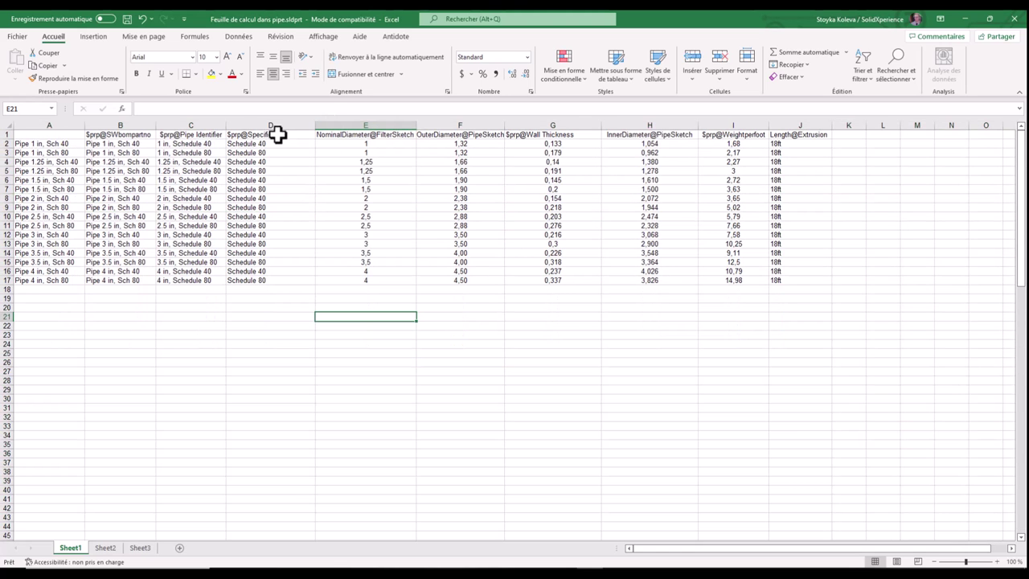
Step: Insert two blank columns between the $prp@Specification and NominalDiameter@FilterSketch columns
click(333, 126)
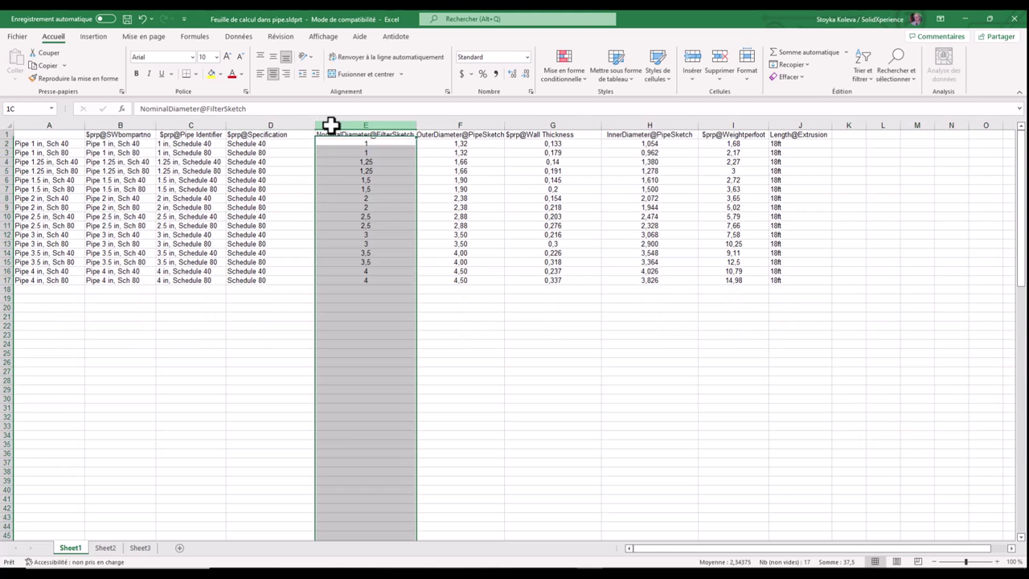
right_click(332, 127)
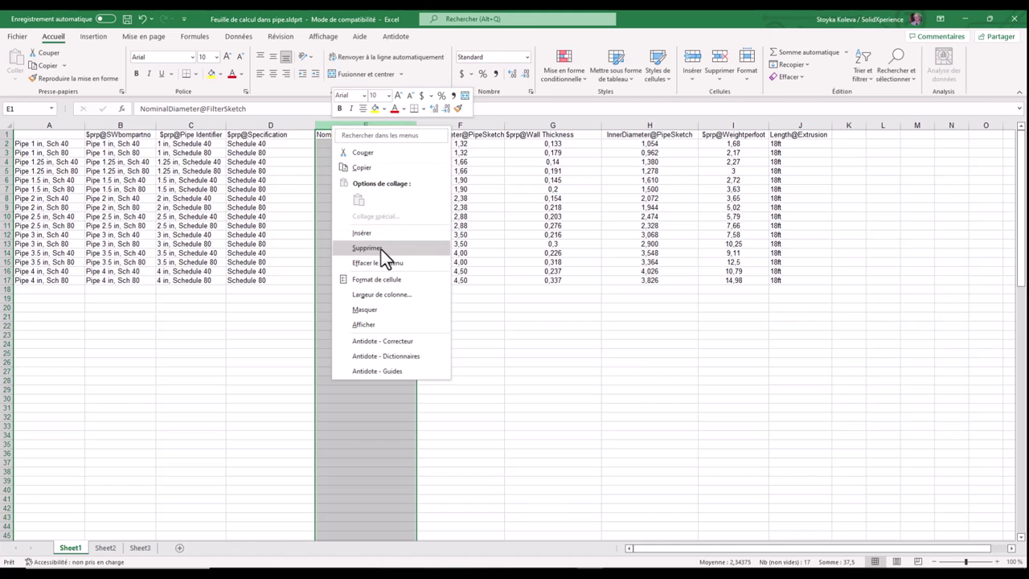
key(Escape)
key(ctrl+plus)
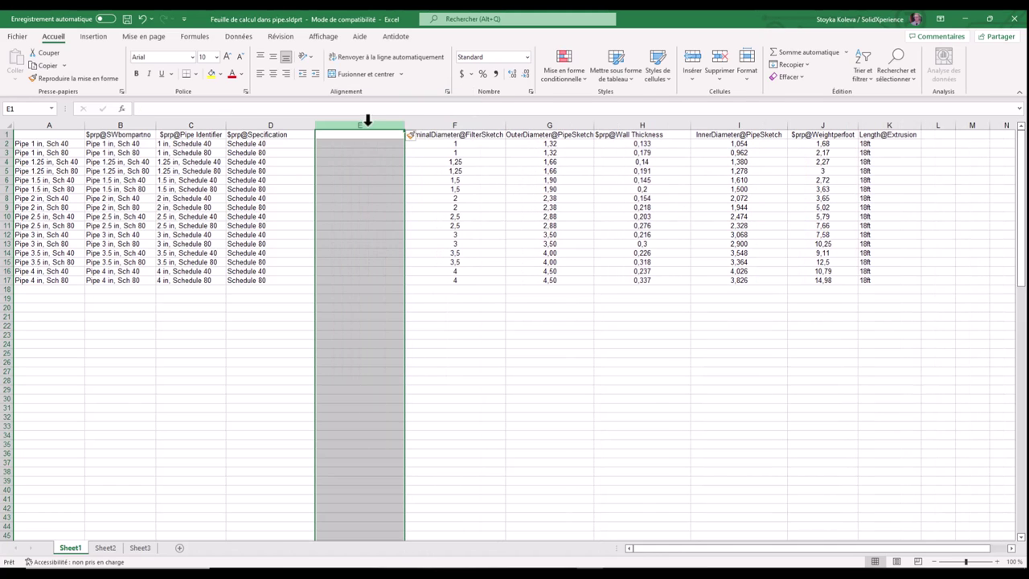
right_click(368, 126)
click(419, 233)
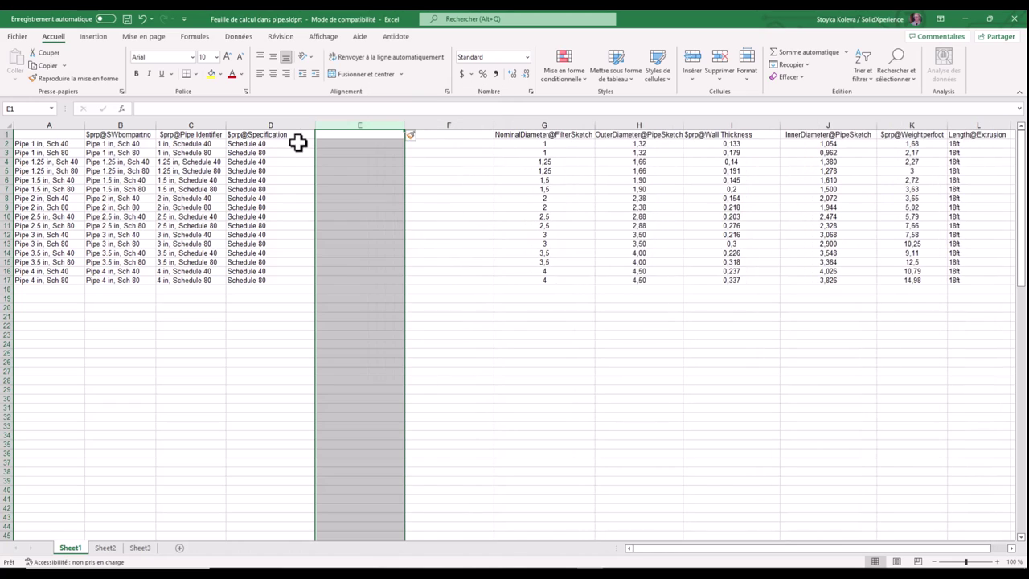
Step: Fill the $prp@Specification header across both blank columns and rename the header in E1 to $prp@Outer Dia
click(306, 143)
drag(312, 143, 480, 142)
click(390, 135)
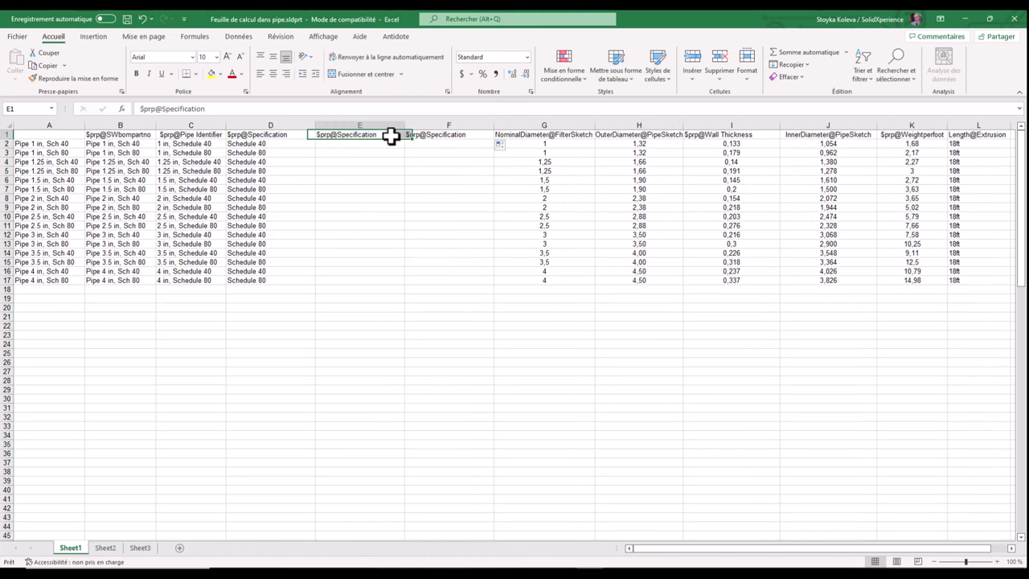
drag(207, 109, 162, 110)
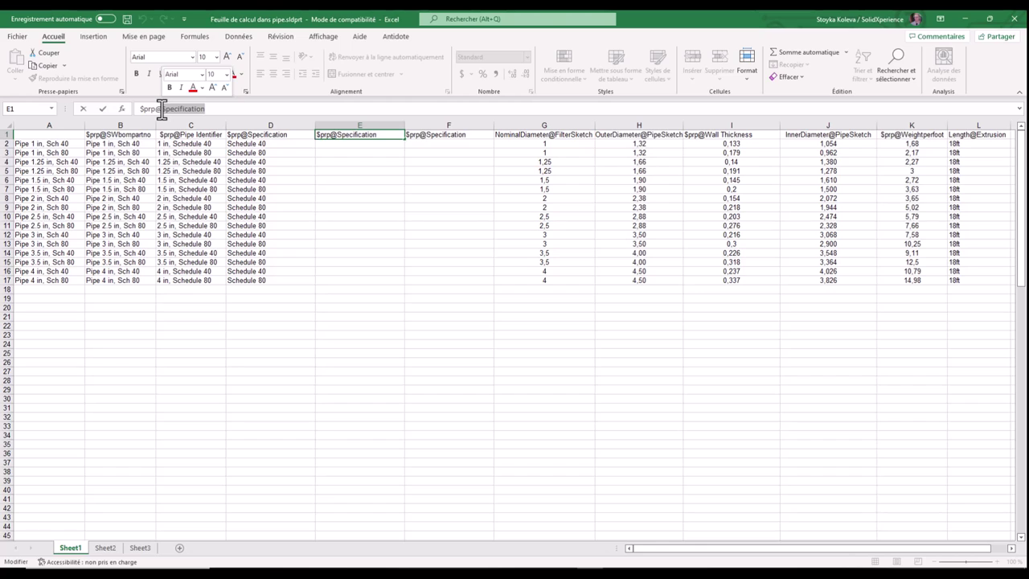
text(Outer)
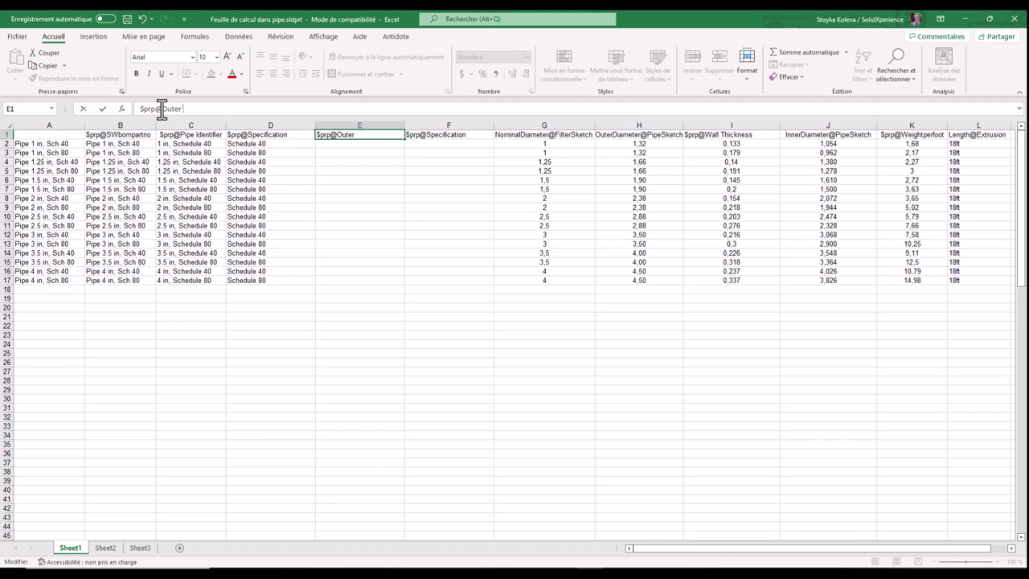
text(Dia)
Step: Rename the header in F1 to $prp@Inner Dia
click(486, 135)
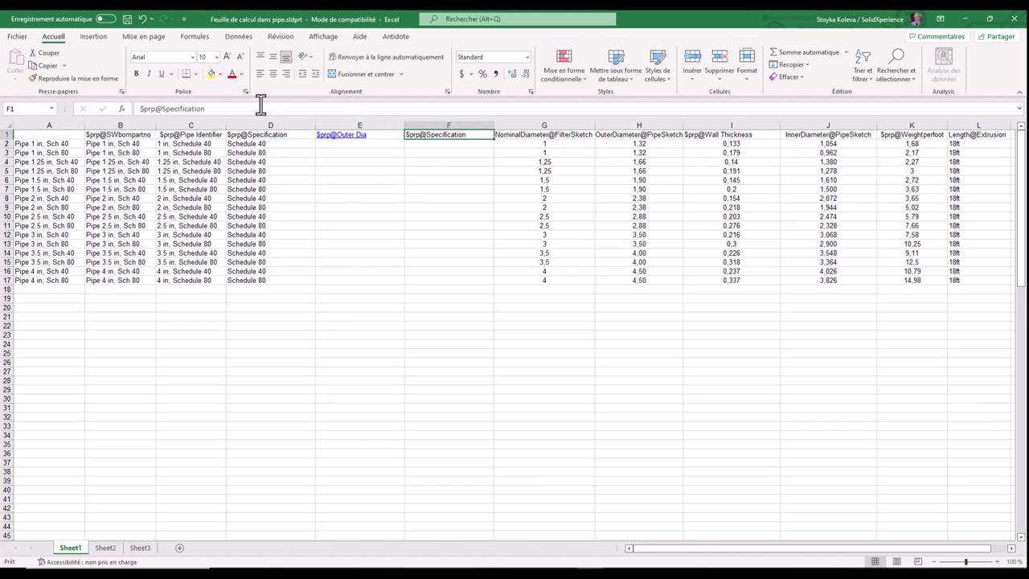
drag(163, 109, 227, 110)
text(I)
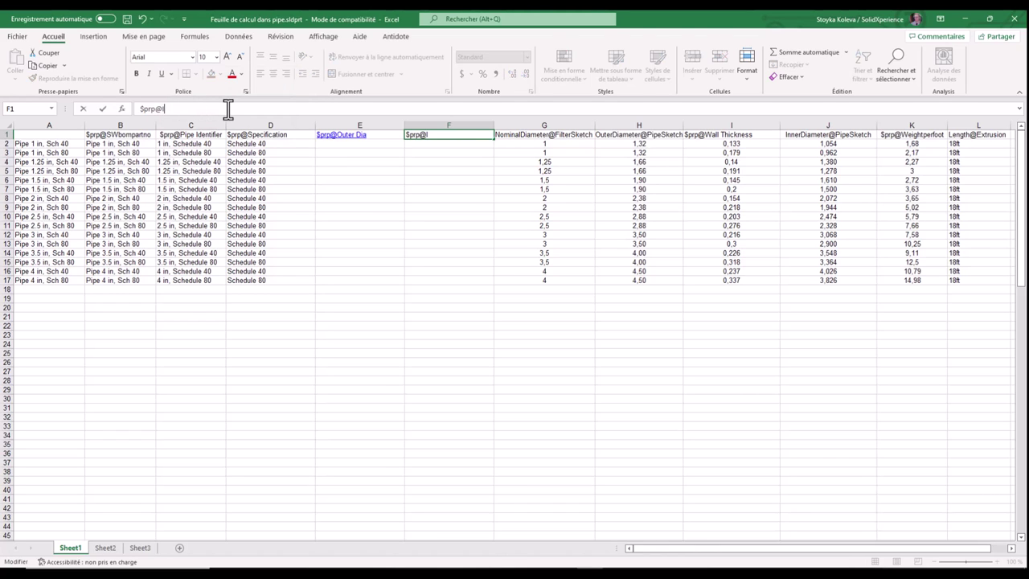
text(nner Dia)
click(381, 215)
Step: Remove the automatic hyperlinks from the $prp@Outer Dia and $prp@Inner Dia headers
click(384, 137)
right_click(385, 137)
click(434, 486)
right_click(471, 136)
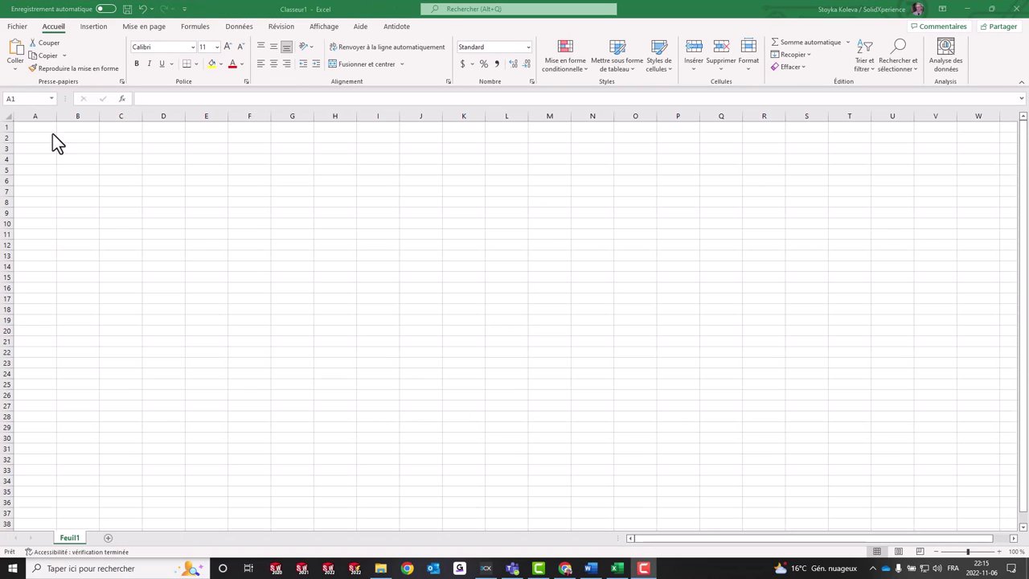
Step: Turn off the AutoCorrect option that replaces Internet and network addresses with hyperlinks in the Excel proofing options
click(17, 27)
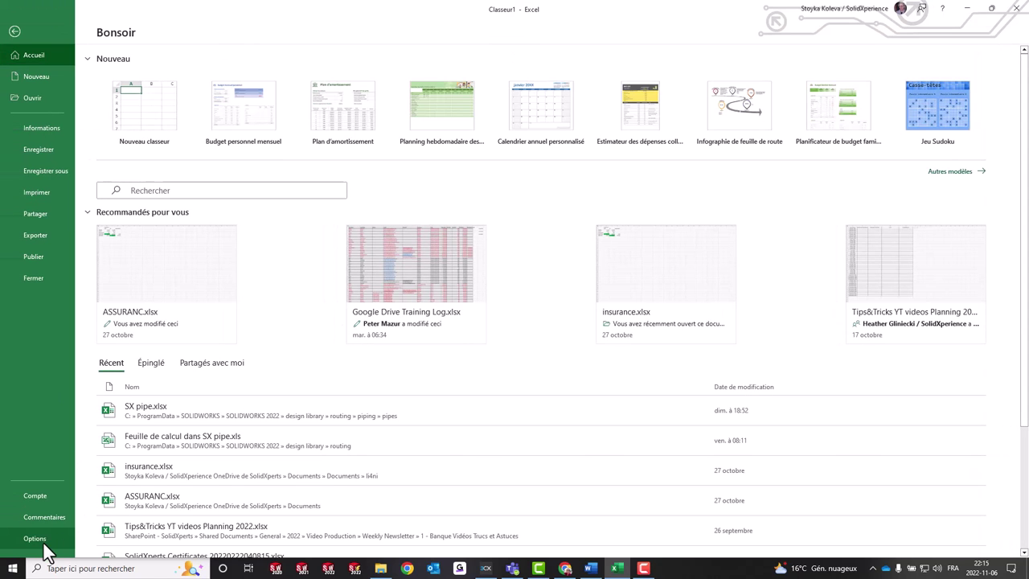
click(44, 541)
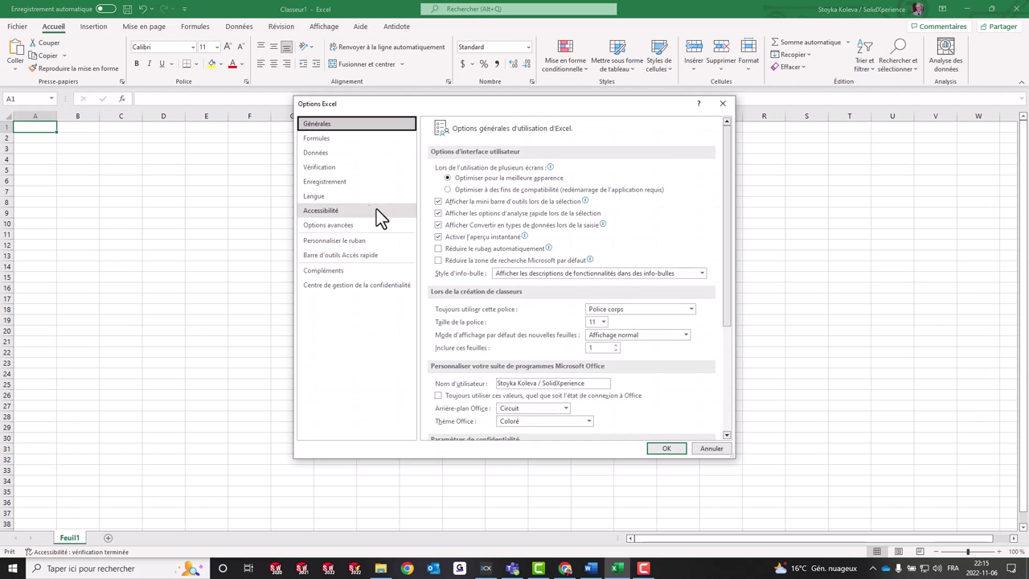
click(328, 171)
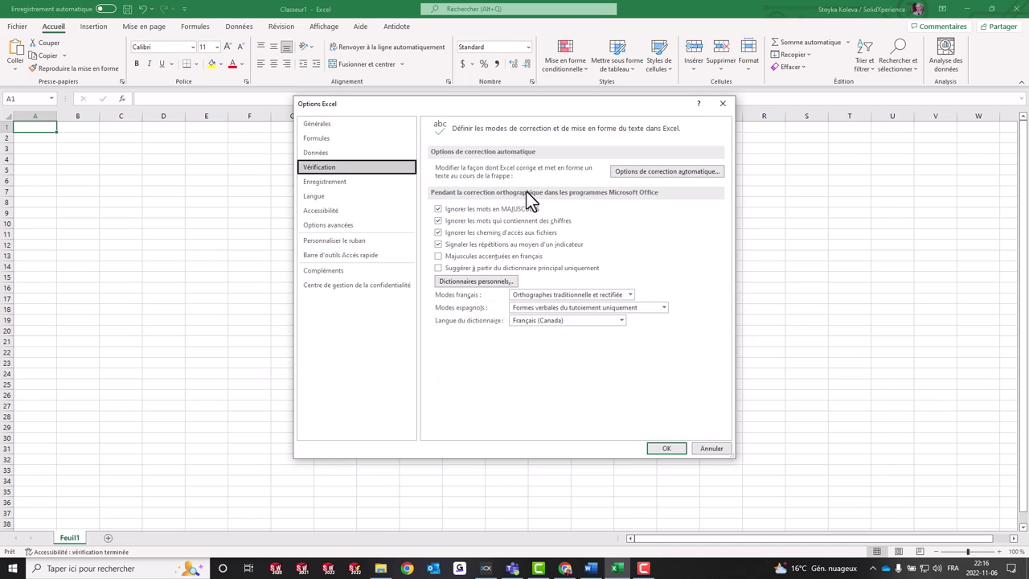
click(631, 173)
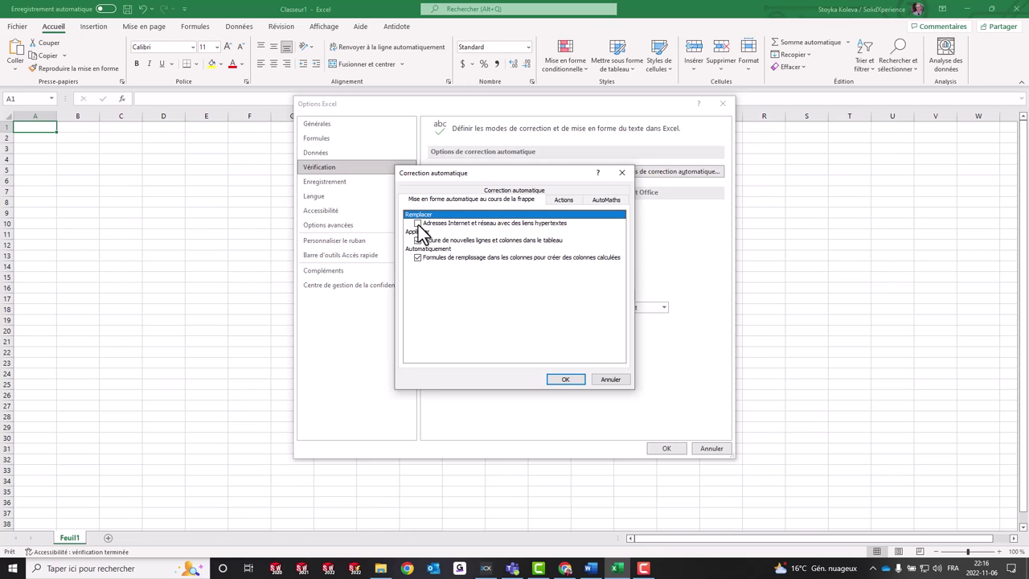
click(563, 381)
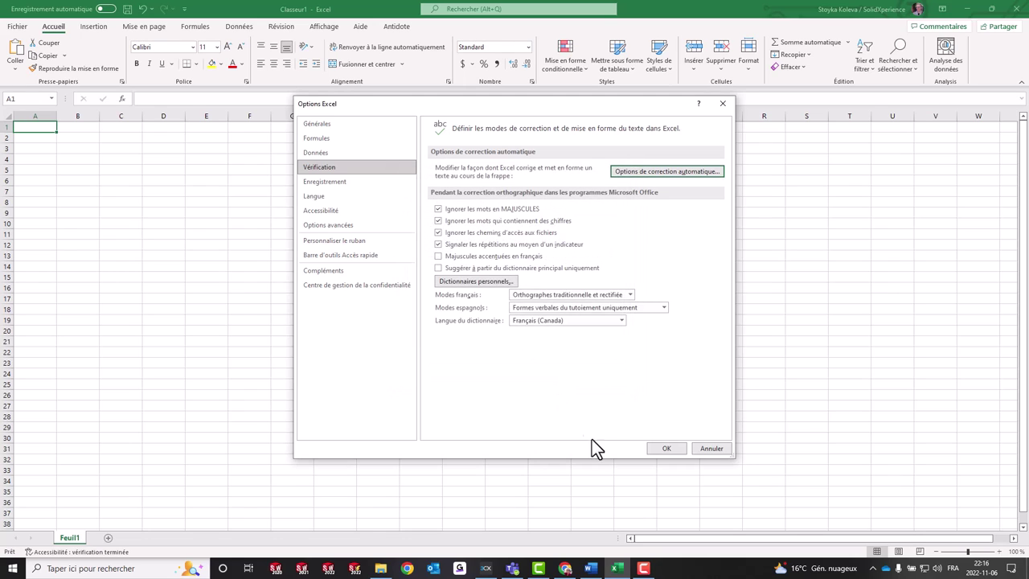
click(665, 448)
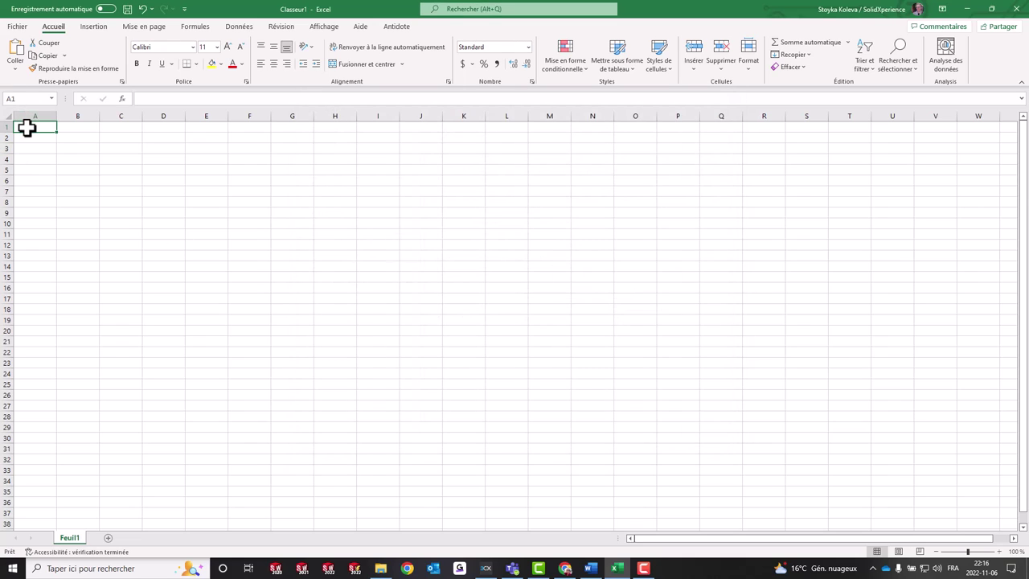
Step: Enter the test text ww@dddggg in cell A1 to check the hyperlink setting
text(ww)
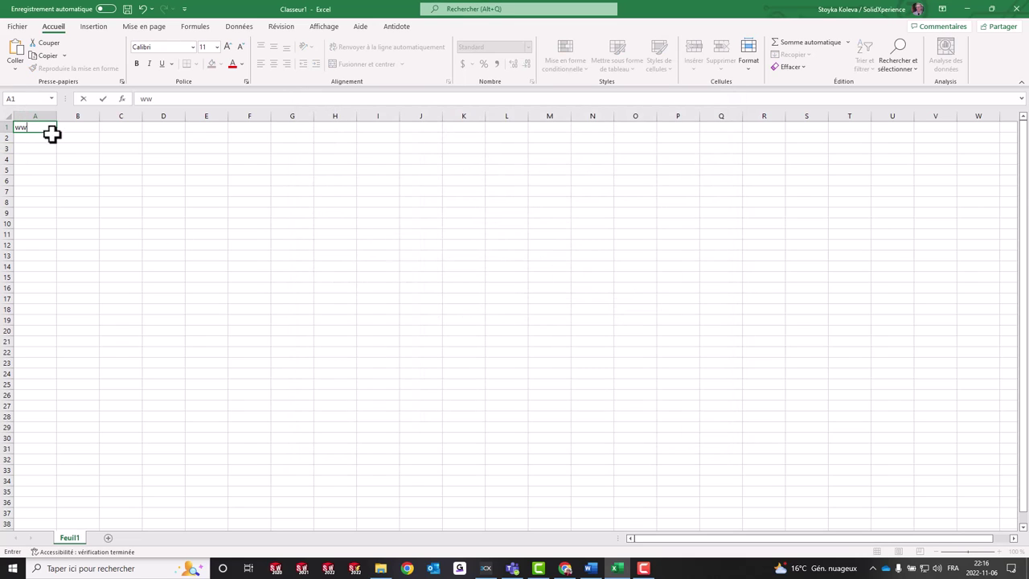
text(@dddggg)
key(Return)
click(34, 127)
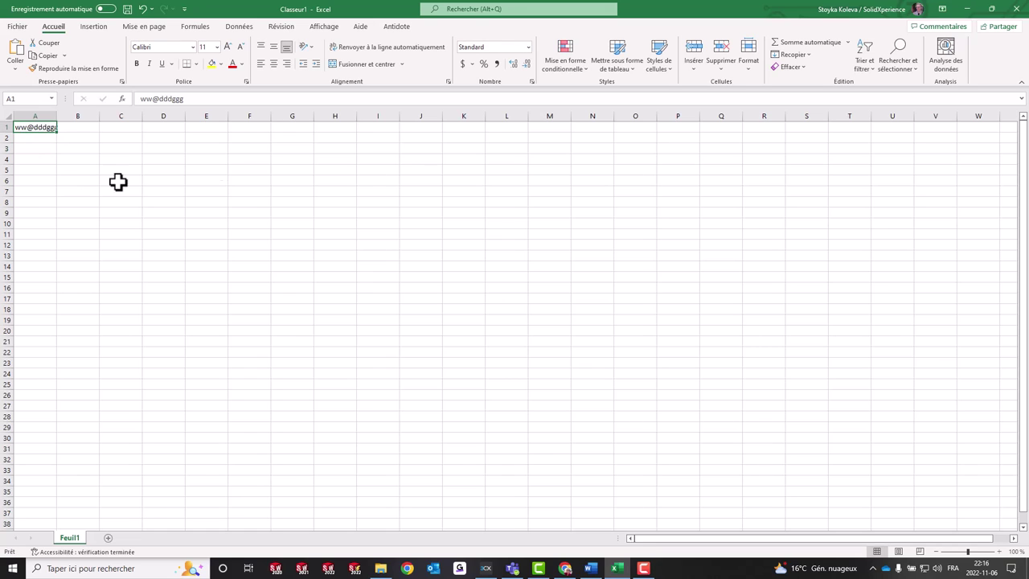
Step: Return to SOLIDWORKS, apply the edited design table and delete the configurations it no longer uses
click(463, 180)
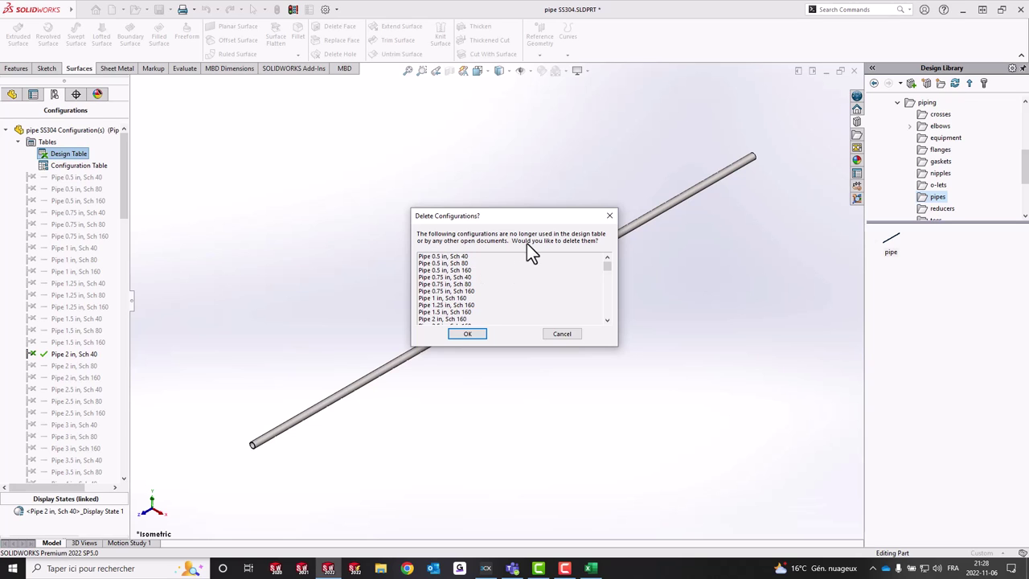
click(471, 335)
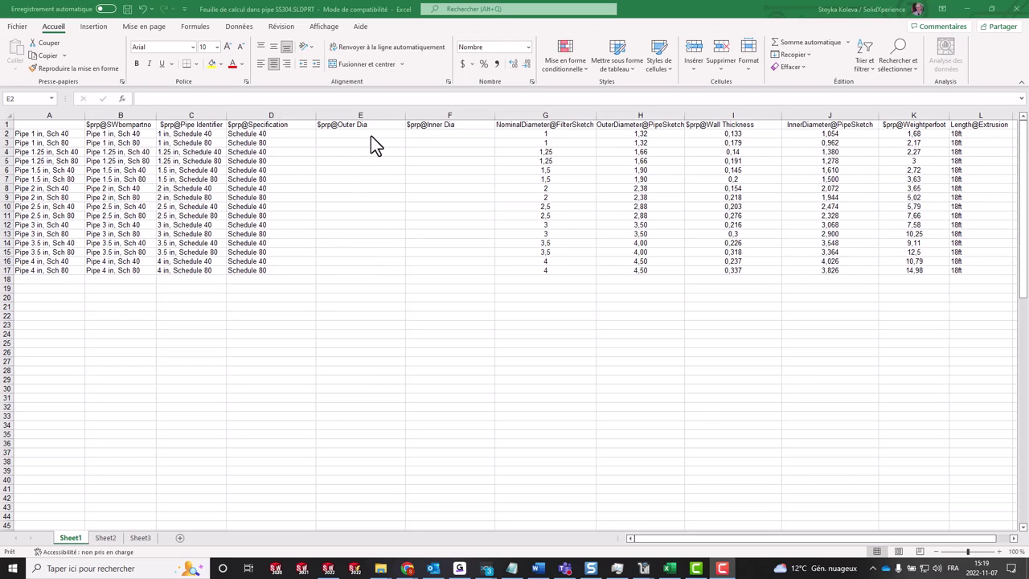
Step: Link cell E2 of the $prp@Outer Dia column to the OuterDiameter@PipeSketch value in H2 and fill the formula down to row 17
click(373, 134)
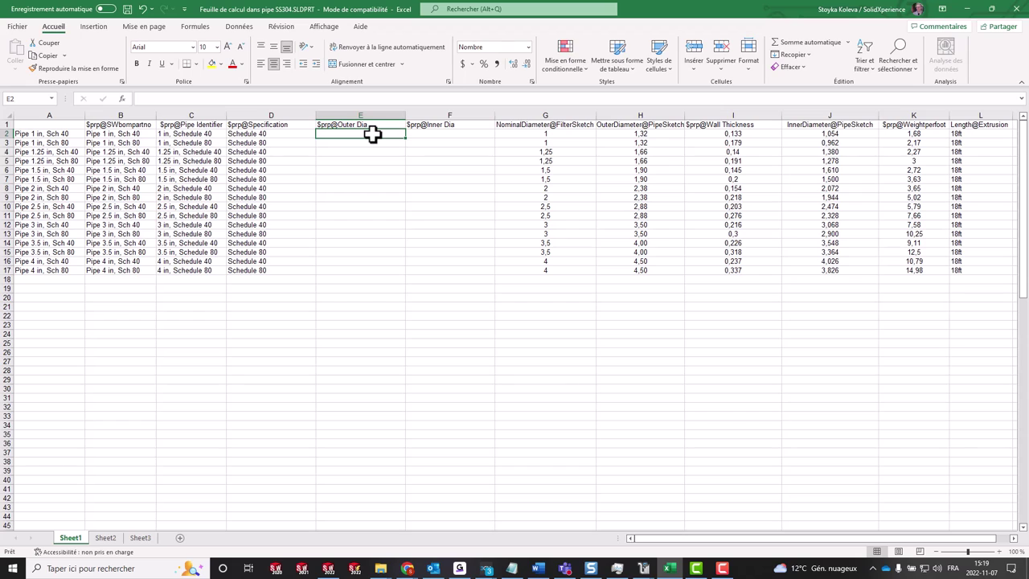
text(=)
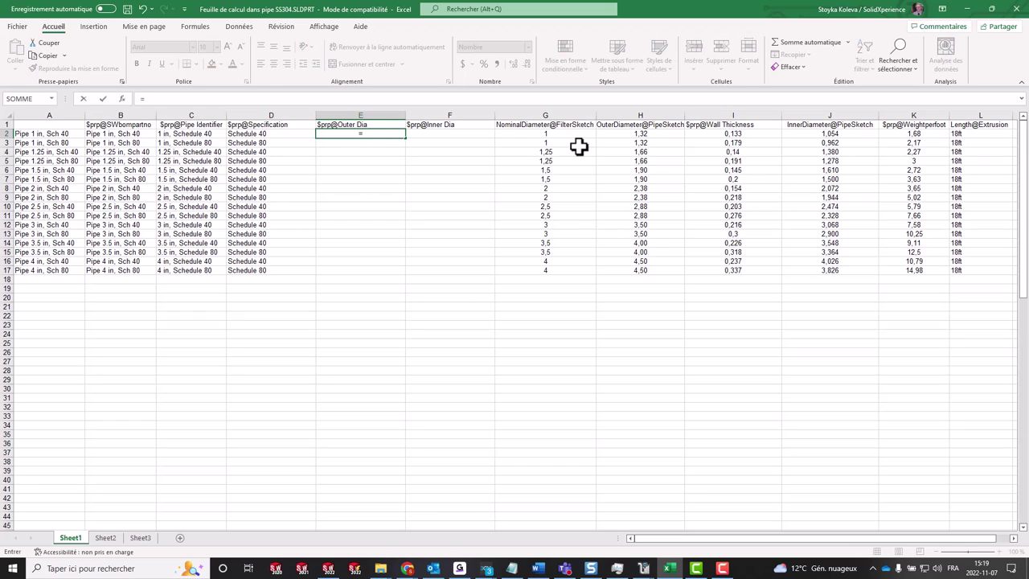
click(637, 135)
key(Return)
click(392, 134)
drag(406, 137, 404, 275)
Step: Link cell F2 of the $prp@Inner Dia column to the InnerDiameter@PipeSketch value in J2 and fill the formula down to row 17
click(466, 135)
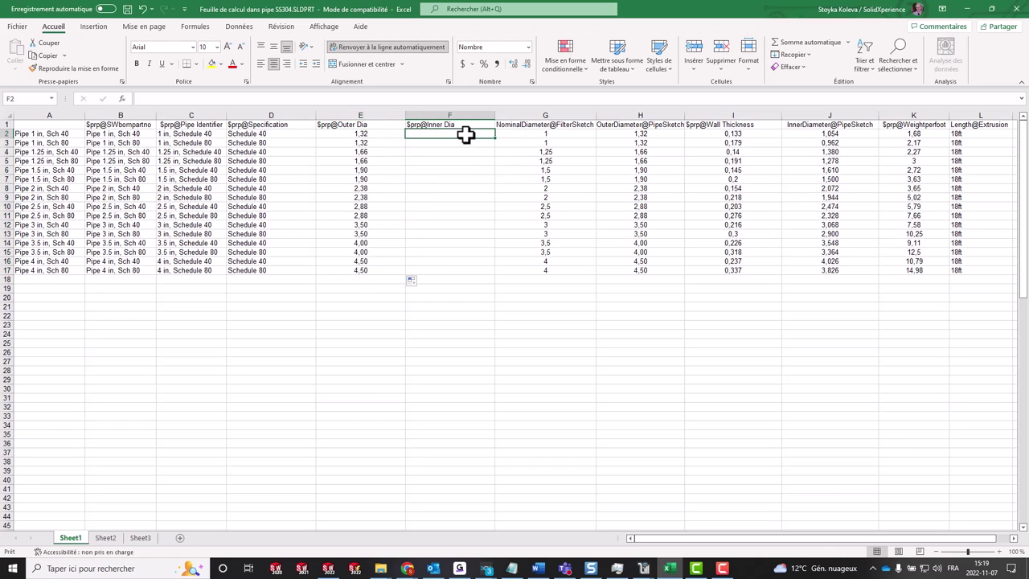
text(=)
click(796, 134)
key(Return)
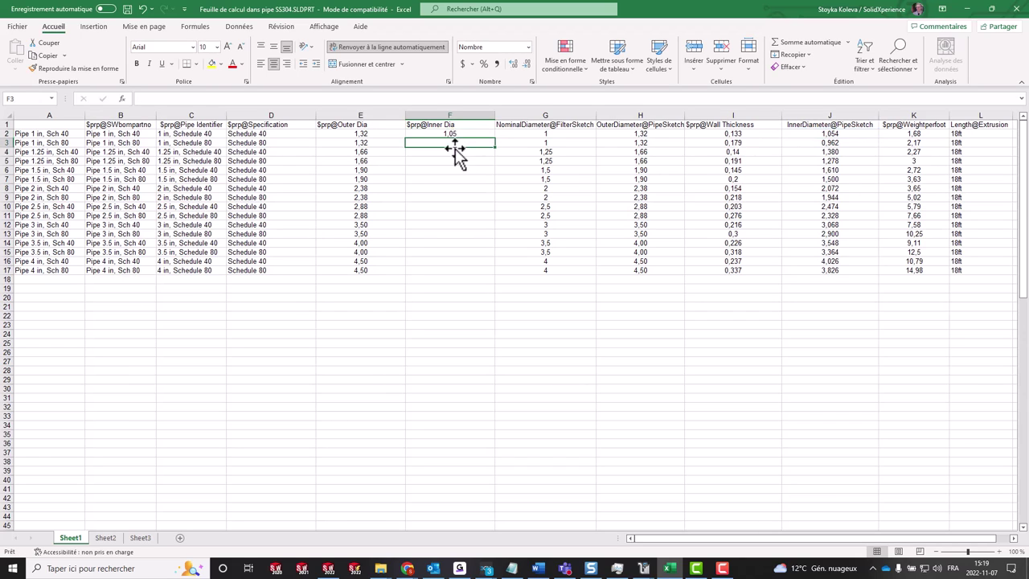
click(469, 134)
drag(496, 139, 489, 273)
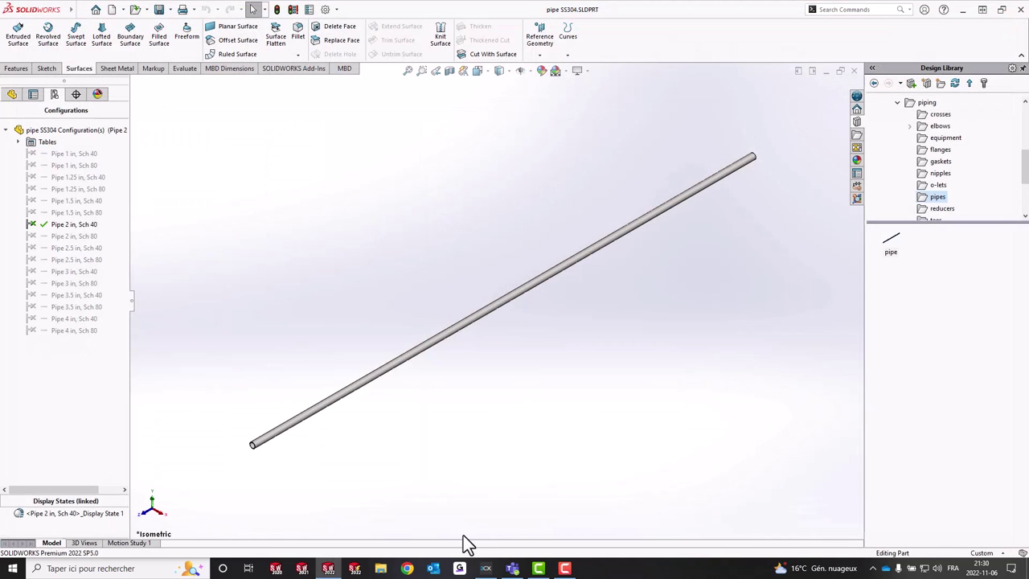
Step: Launch the SOLIDWORKS 2022 Routing Library Manager from the SOLIDWORKS 2022 tools in Windows
click(14, 565)
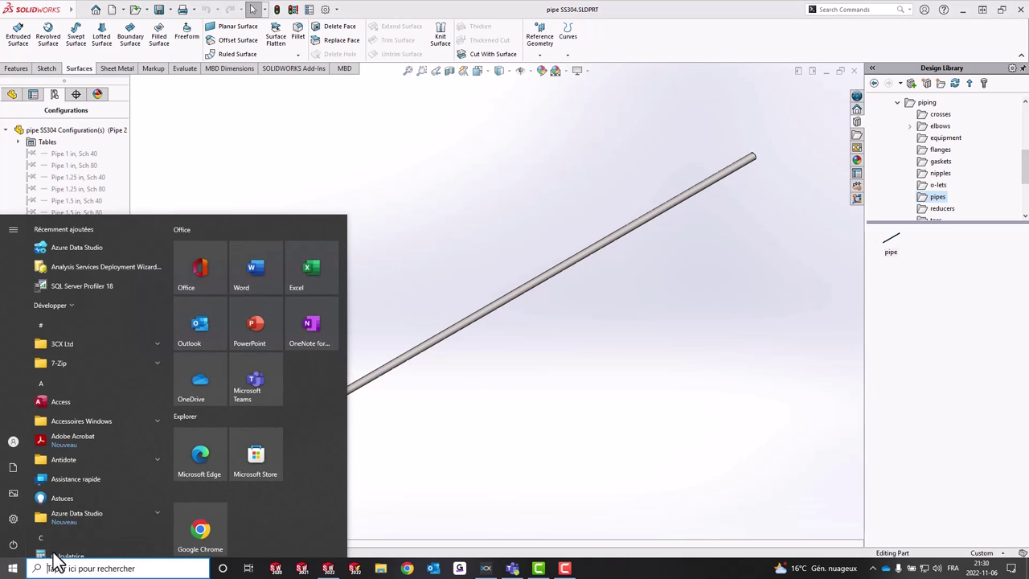
click(60, 537)
click(81, 403)
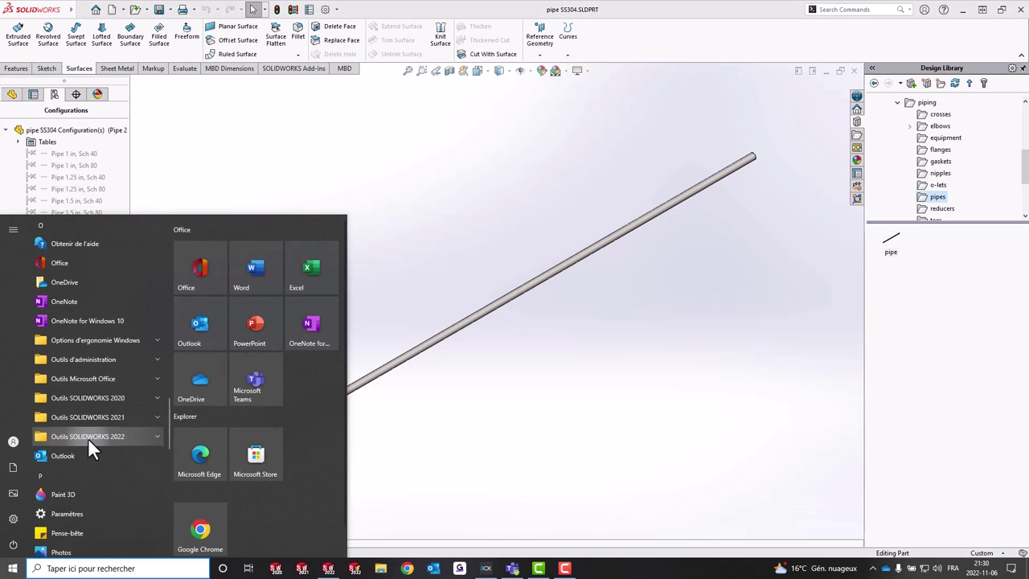
click(90, 432)
scroll(74, 502, down, 2)
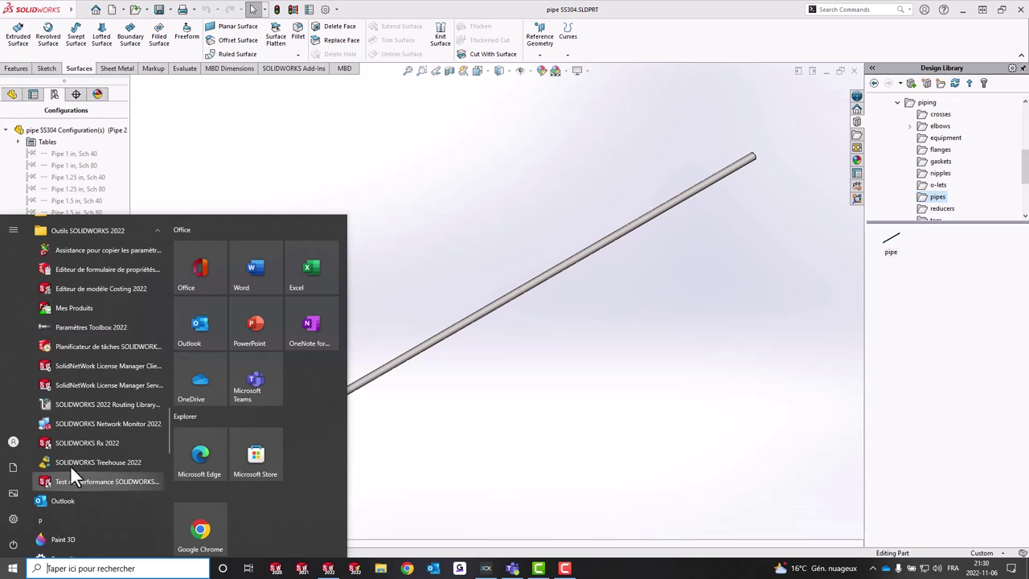
click(68, 408)
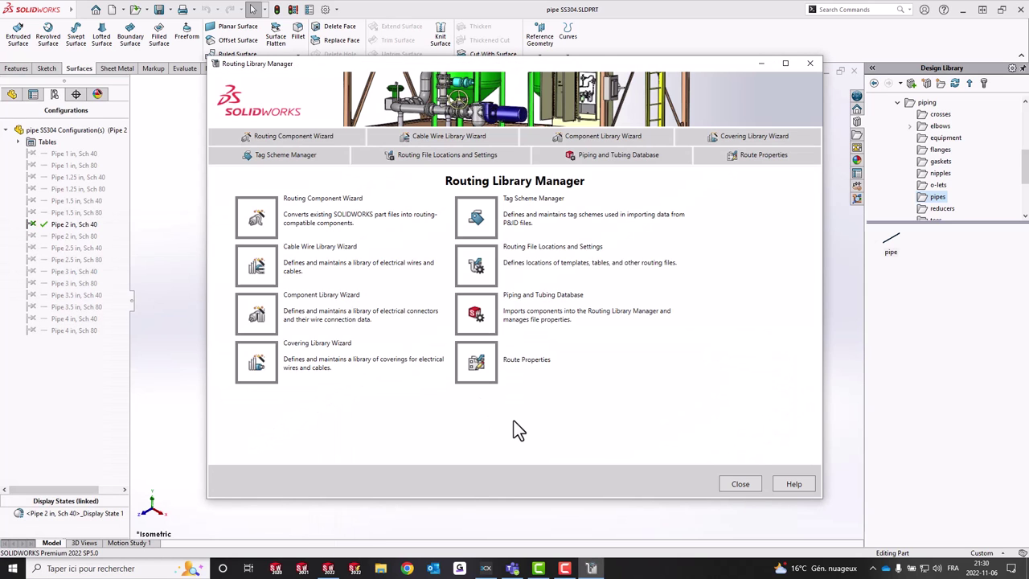
Step: Run the pipe part through the Routing Component Wizard as a Piping > Pipe component, up to the Save Component To Library page
click(276, 136)
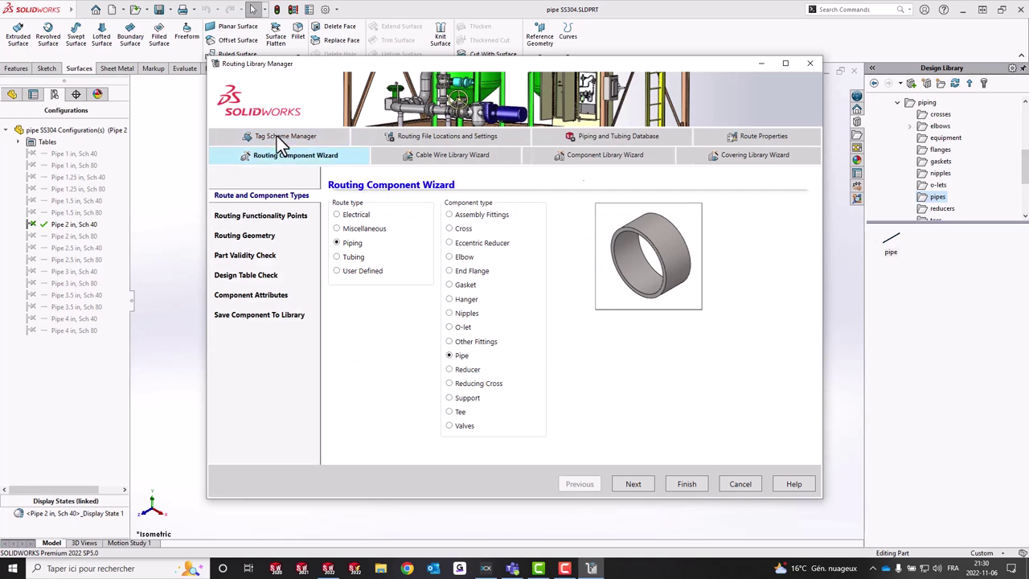
click(646, 485)
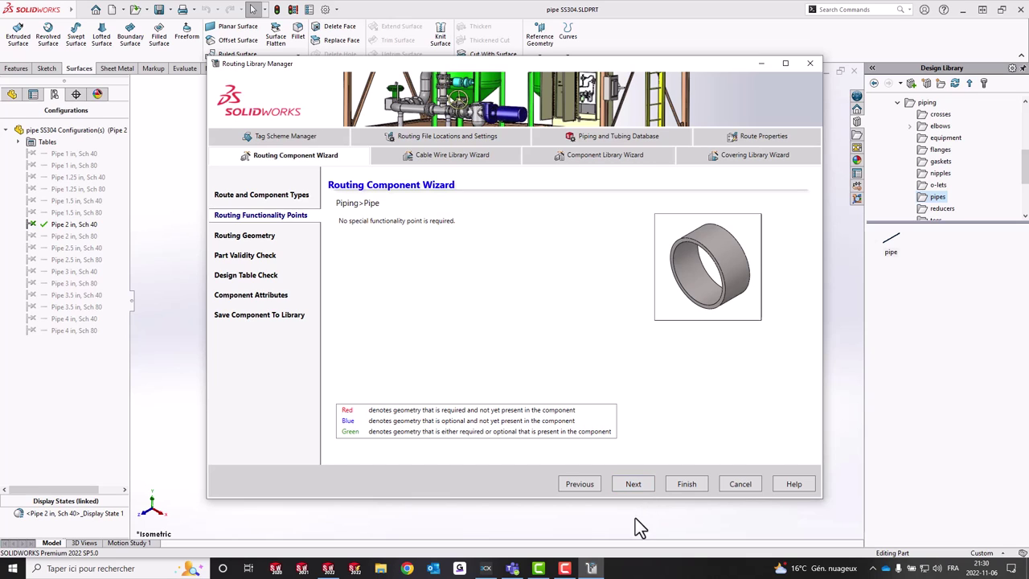
click(634, 486)
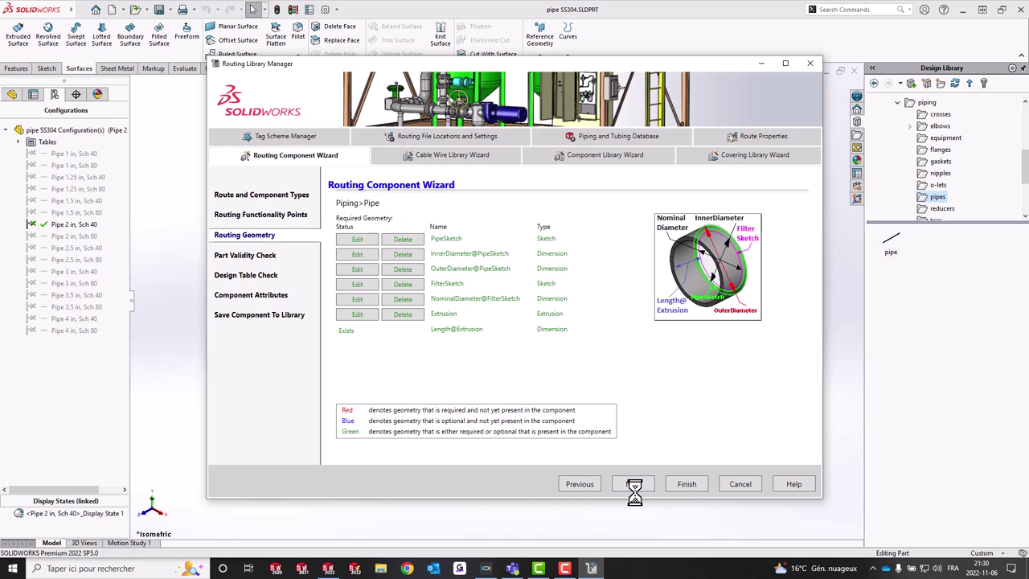
click(644, 490)
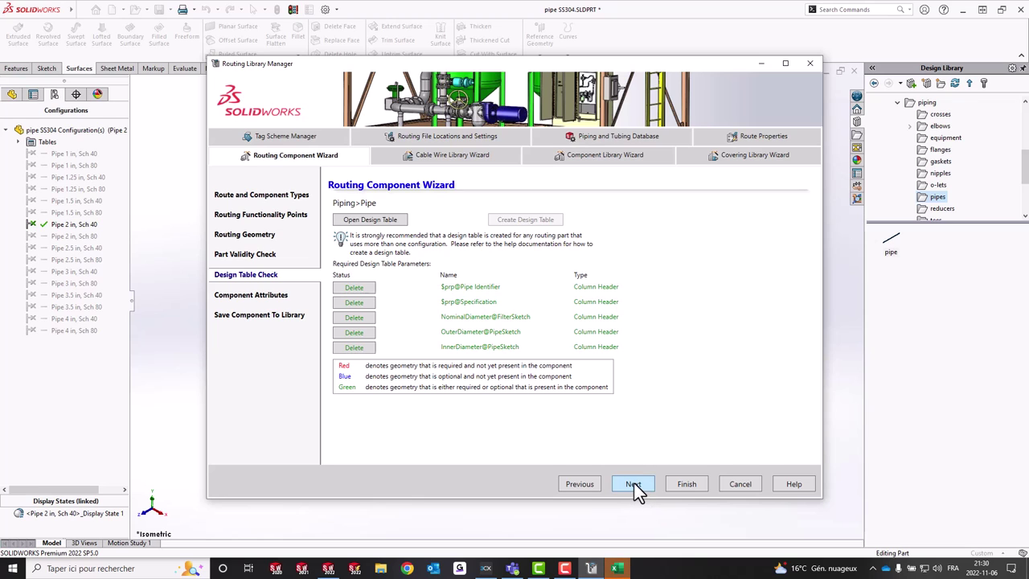
click(633, 483)
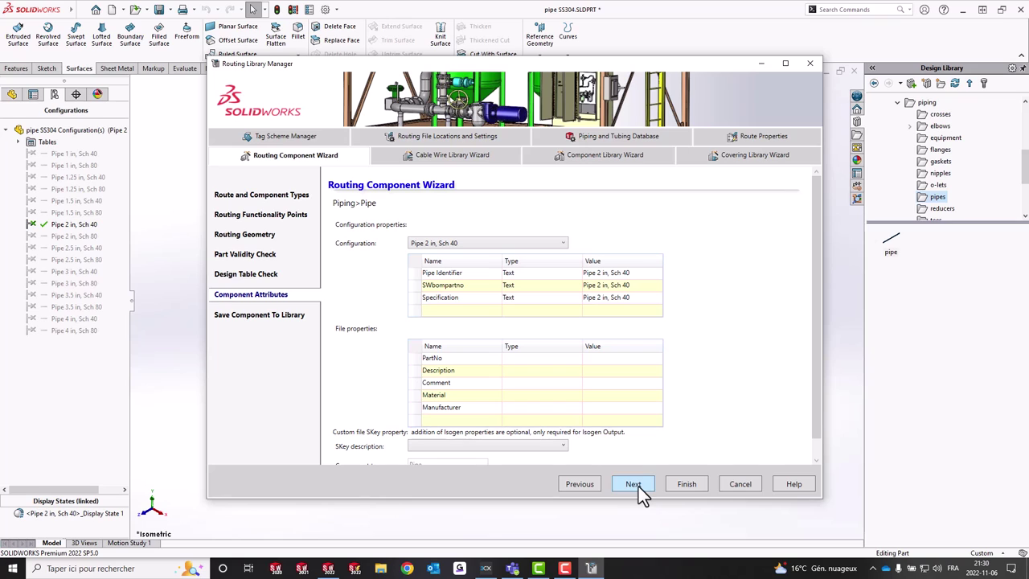
click(634, 484)
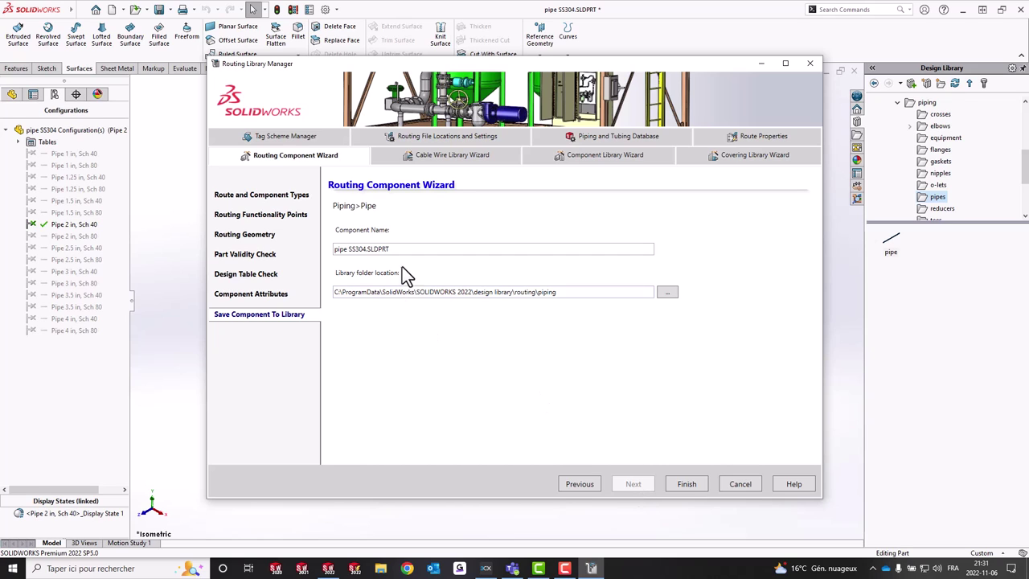
Step: Save pipe SS304.SLDPRT to the routing library with its entry in the Piping & Tubing database, and refresh the Design Library
click(687, 484)
click(501, 322)
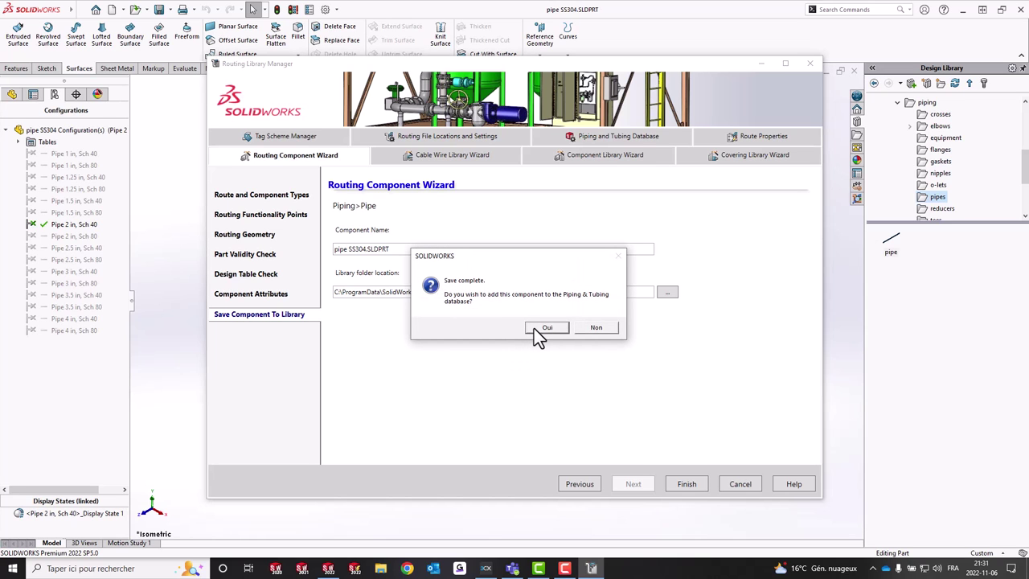
click(535, 327)
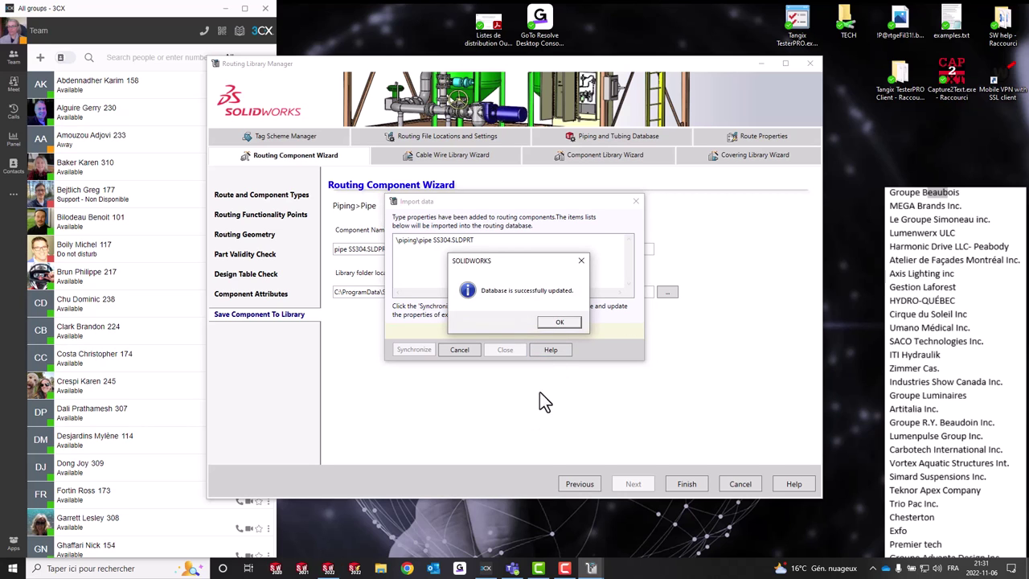
click(573, 319)
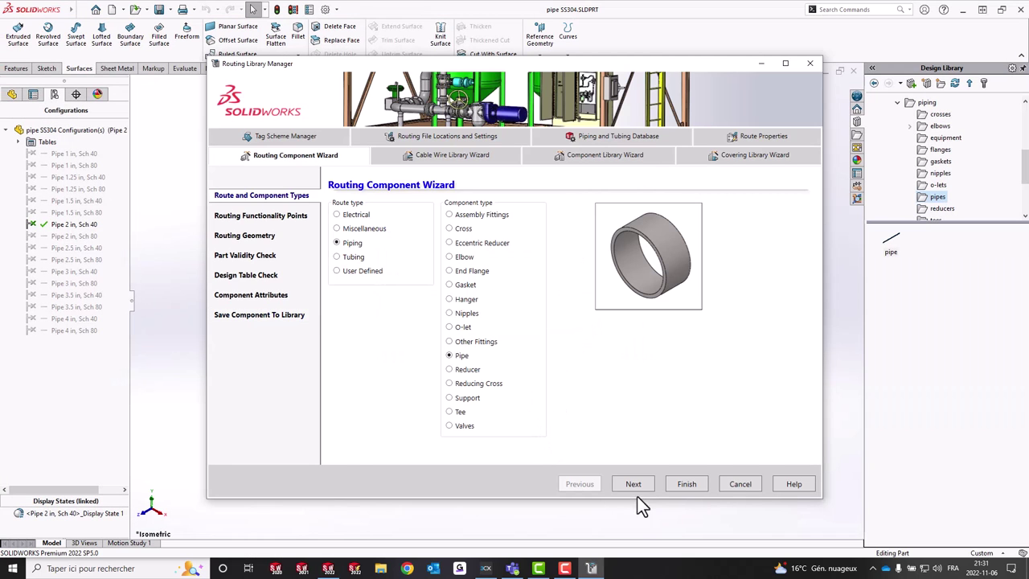
click(686, 488)
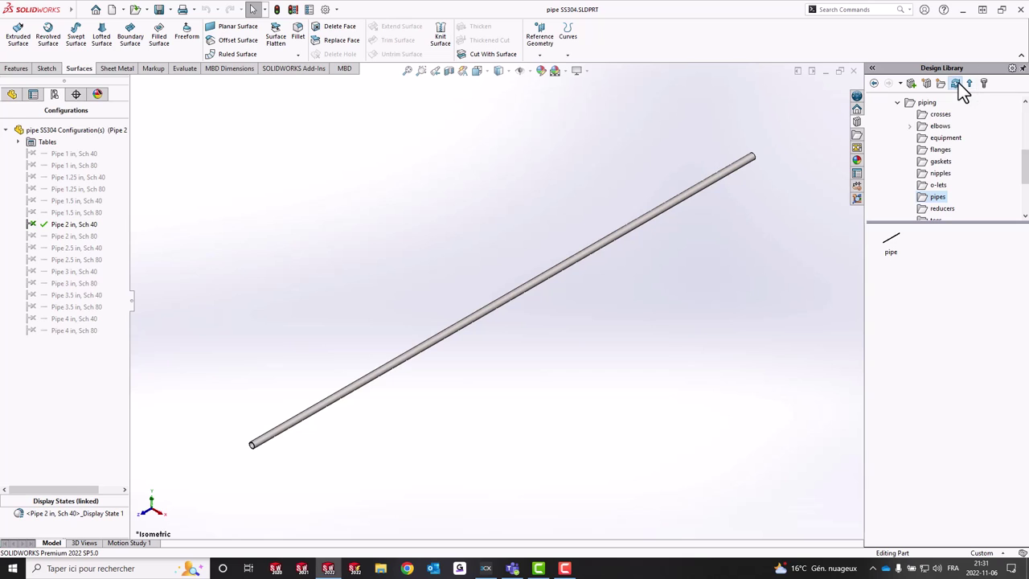
click(956, 87)
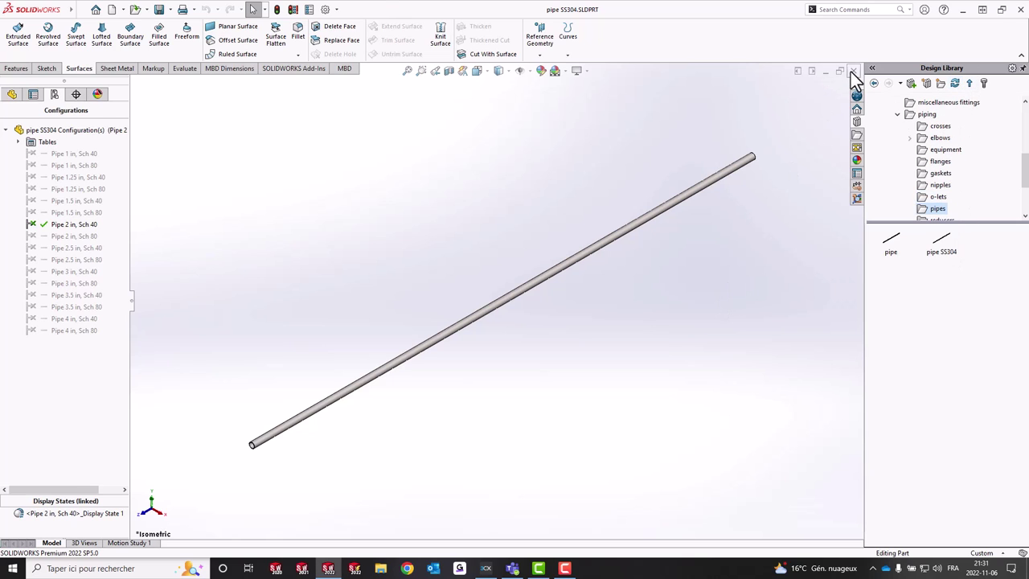
Step: Review the configuration-specific properties of Pipe 2 in, Sch 40, and close the part, saving all modified documents
click(309, 9)
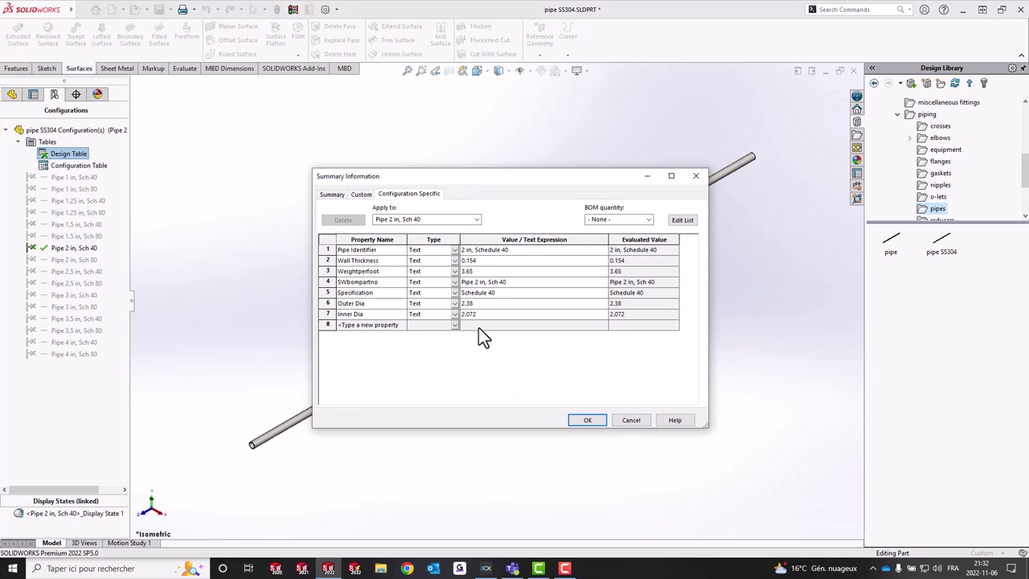
key(Return)
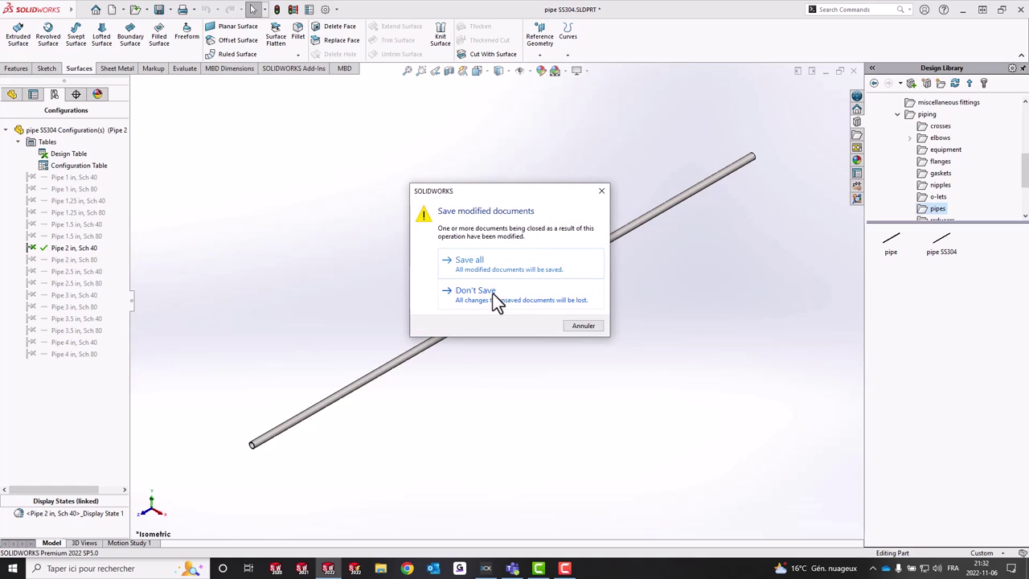
click(490, 262)
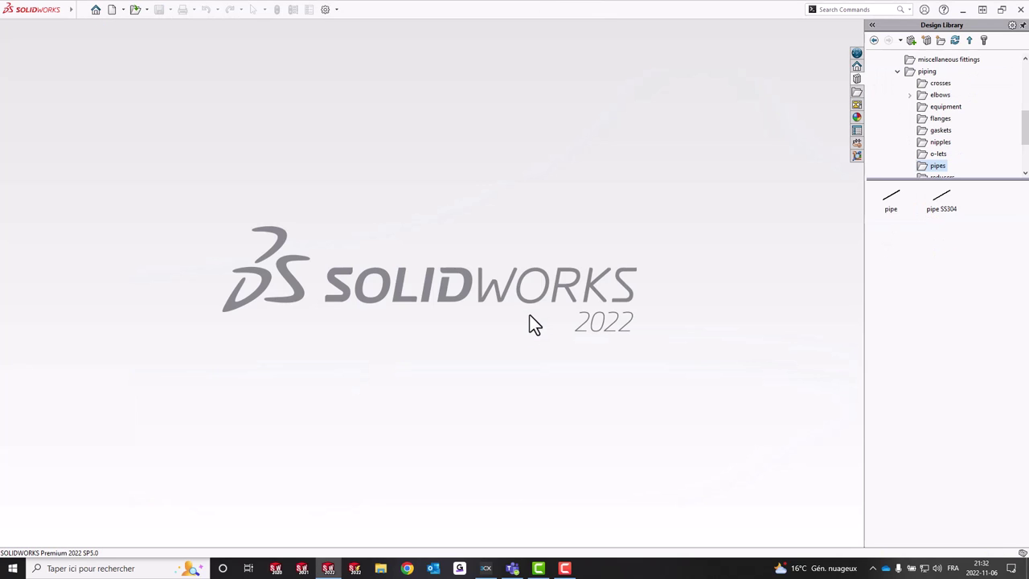
Step: Create a new assembly from the Assemblage template and insert a welding neck flange in the WNeck Flange 150-NPS2 configuration
click(112, 9)
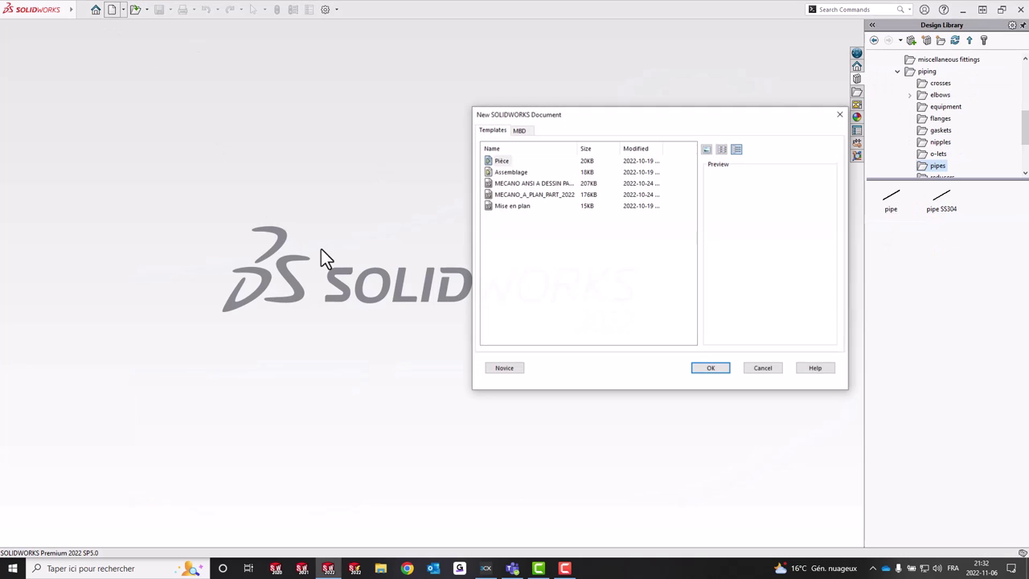
double_click(516, 171)
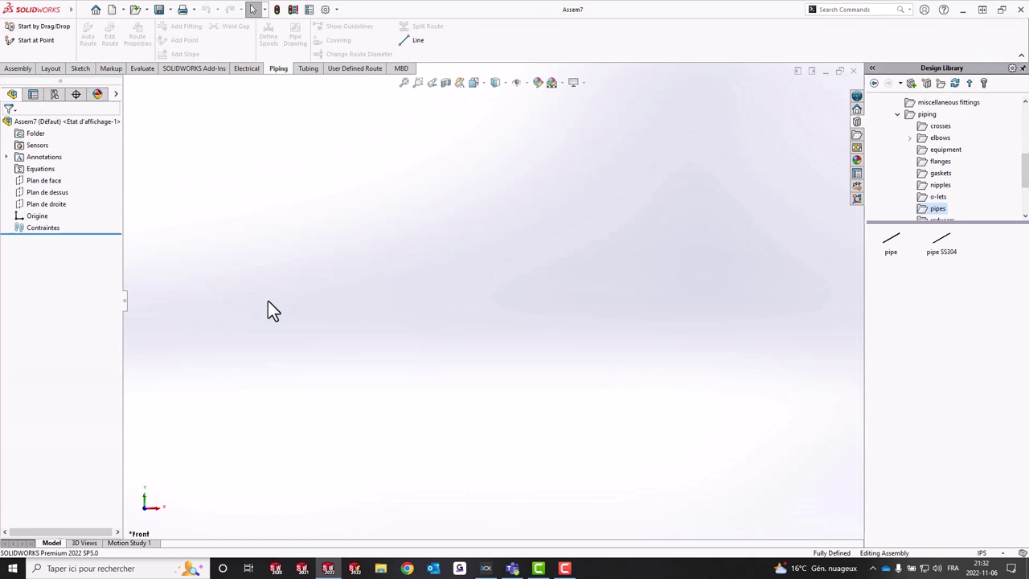
click(939, 163)
drag(995, 249, 454, 348)
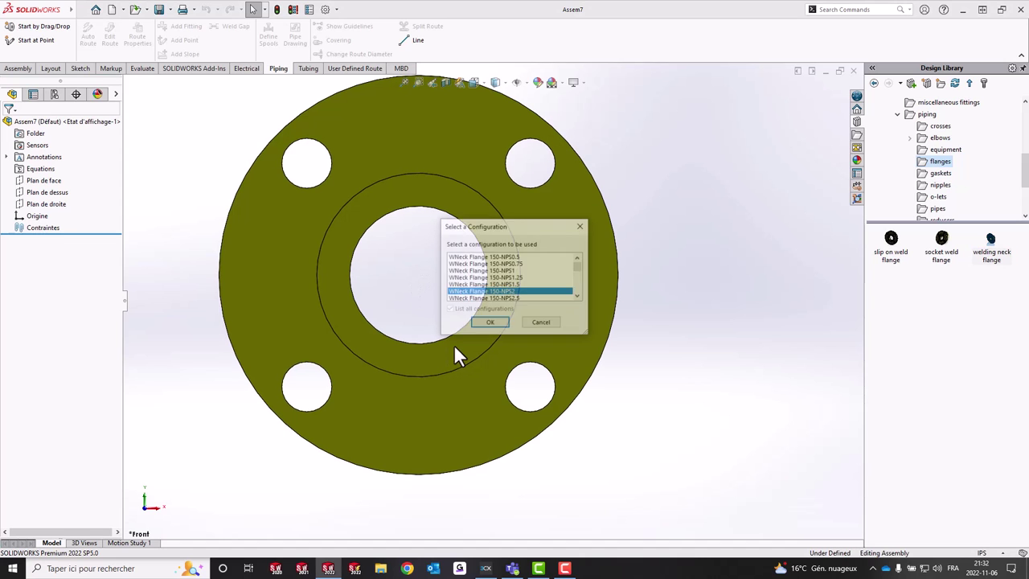
click(490, 323)
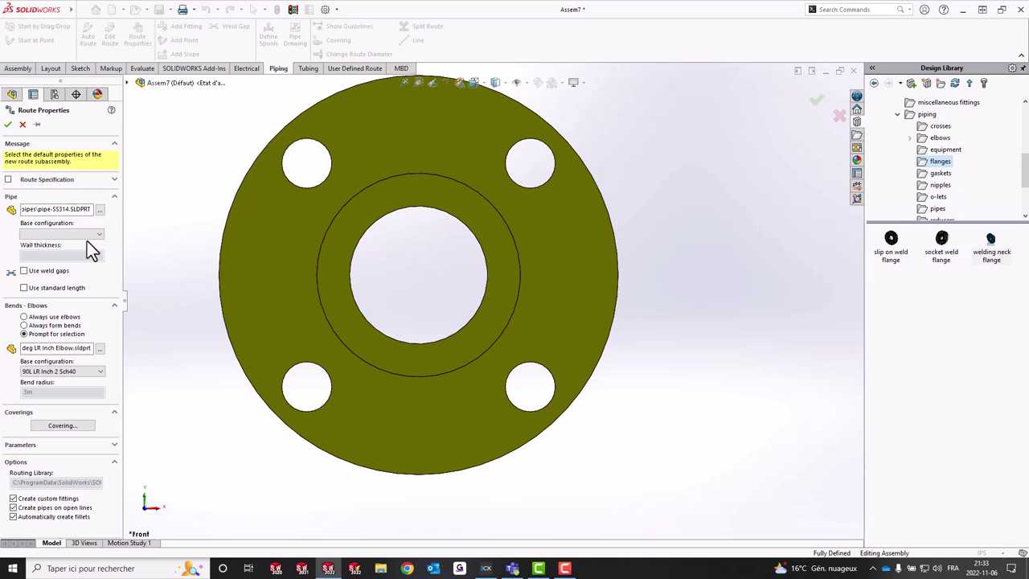
Step: Choose pipe SS304.SLDPRT from the pipes library folder as the pipe part in the route properties
double_click(70, 209)
click(100, 210)
click(472, 222)
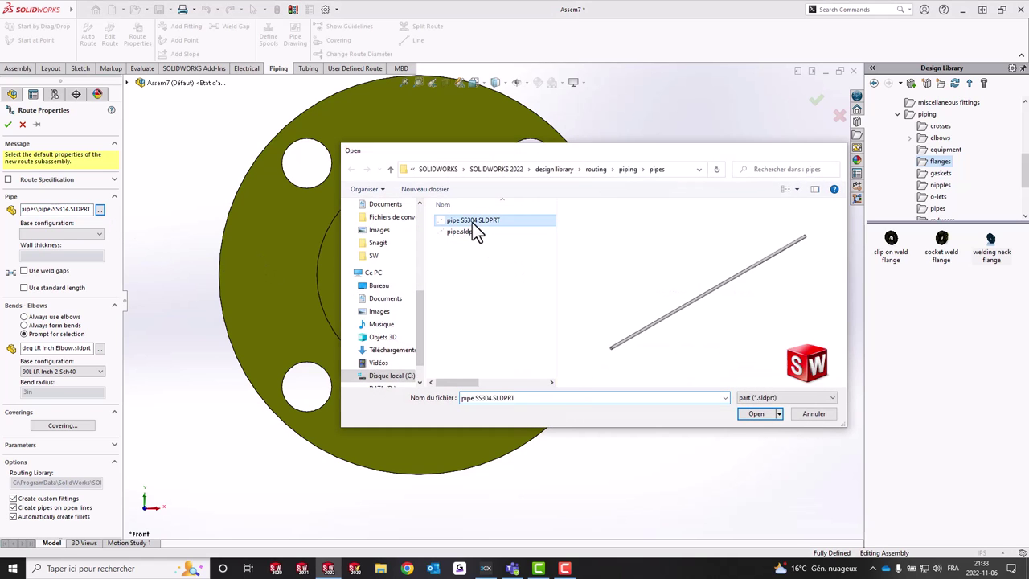
double_click(472, 222)
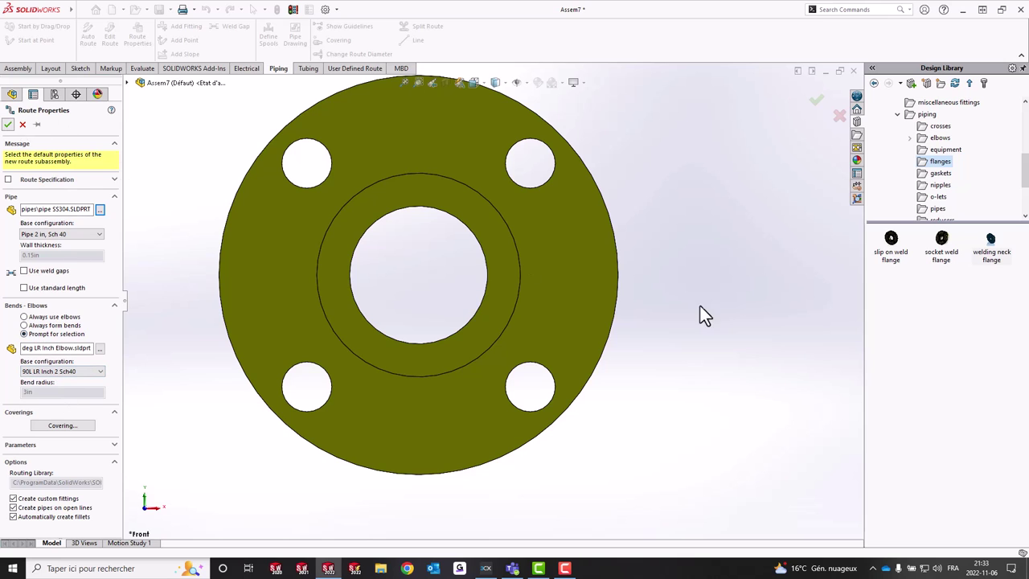
Step: Sketch a pipe route from the flange with one 90-degree bend, using the 90L LR Inch 2 Sch40 elbow configuration
click(712, 370)
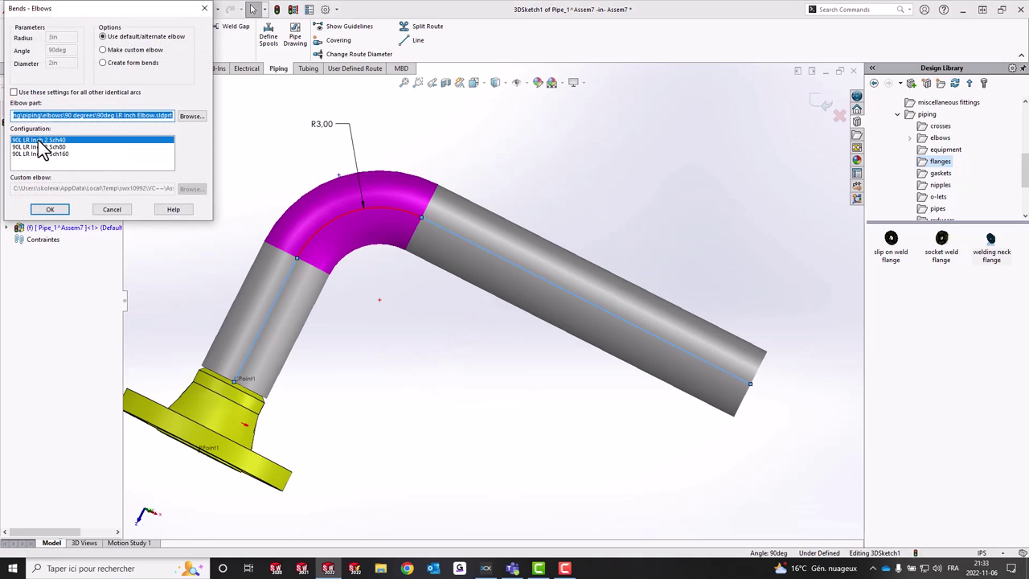
click(48, 210)
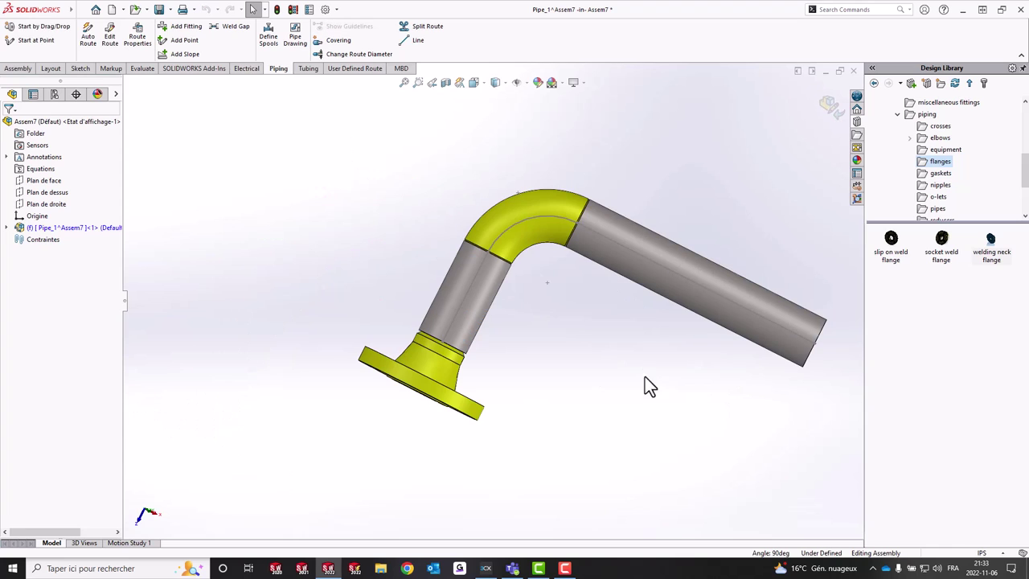
middle_drag(657, 363, 682, 301)
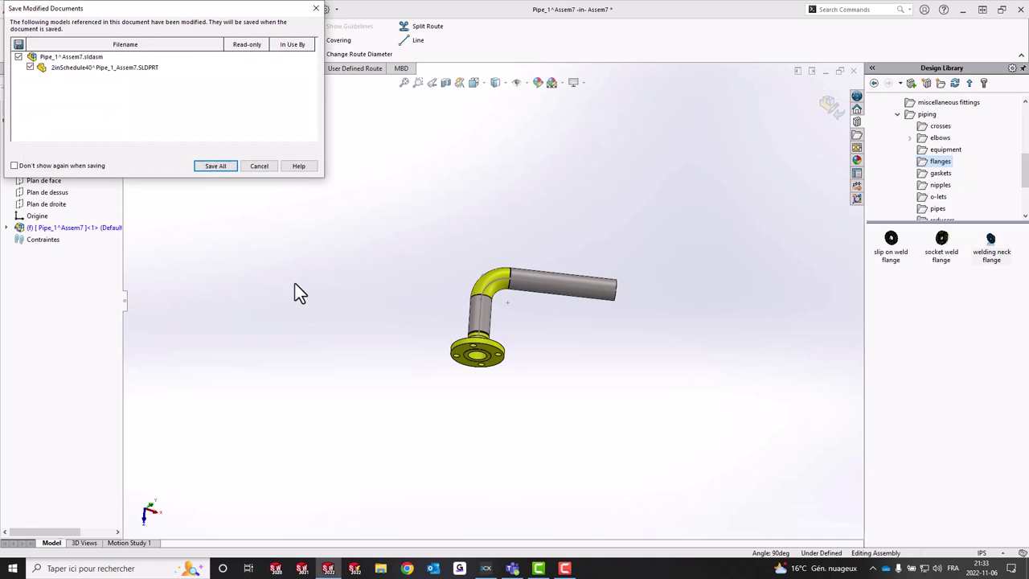
Step: Save the modified route documents, finish editing the route, and rebuild and save the assembly as Assem pipi test3
click(208, 167)
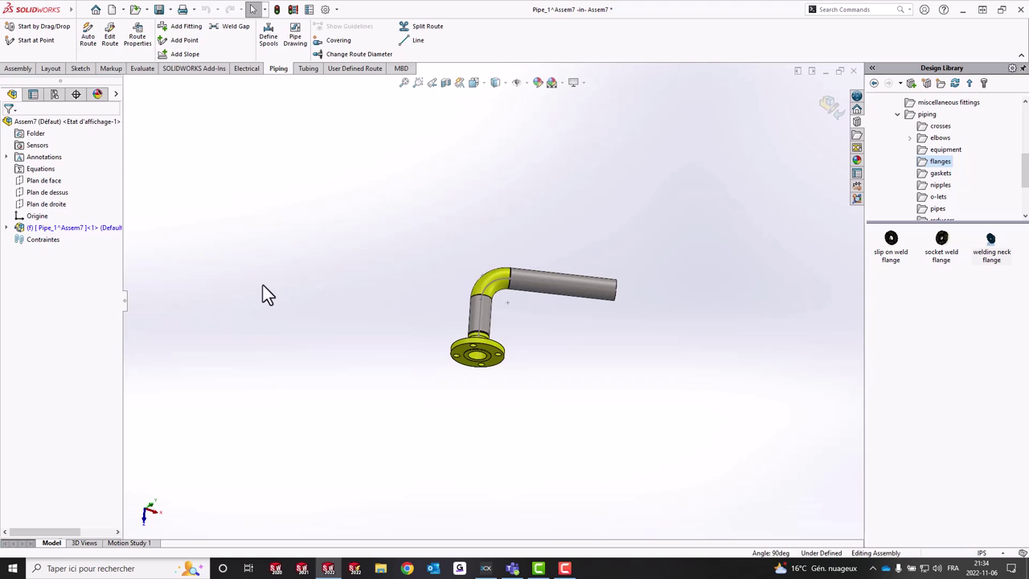
click(828, 106)
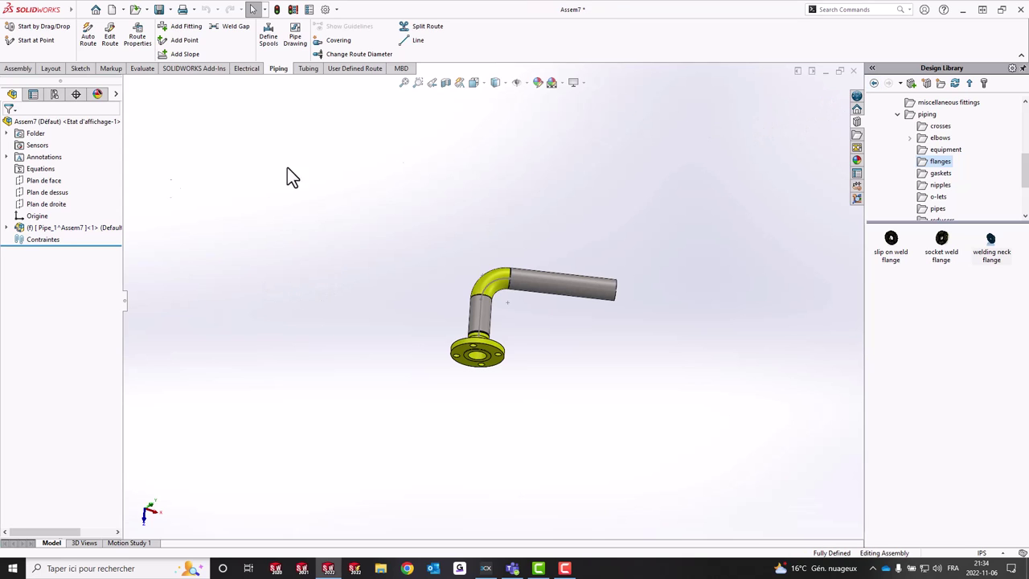
click(159, 9)
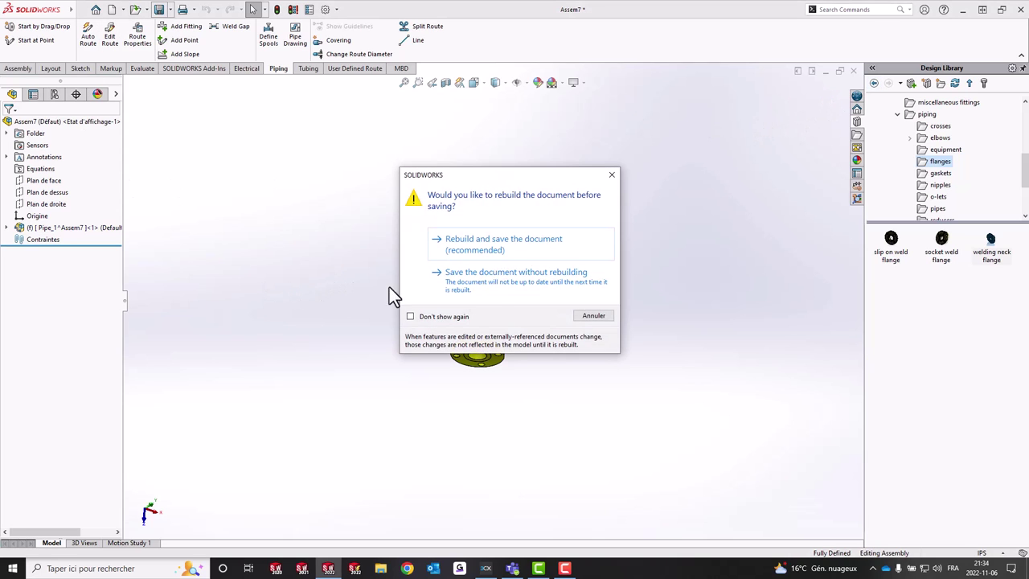
click(531, 259)
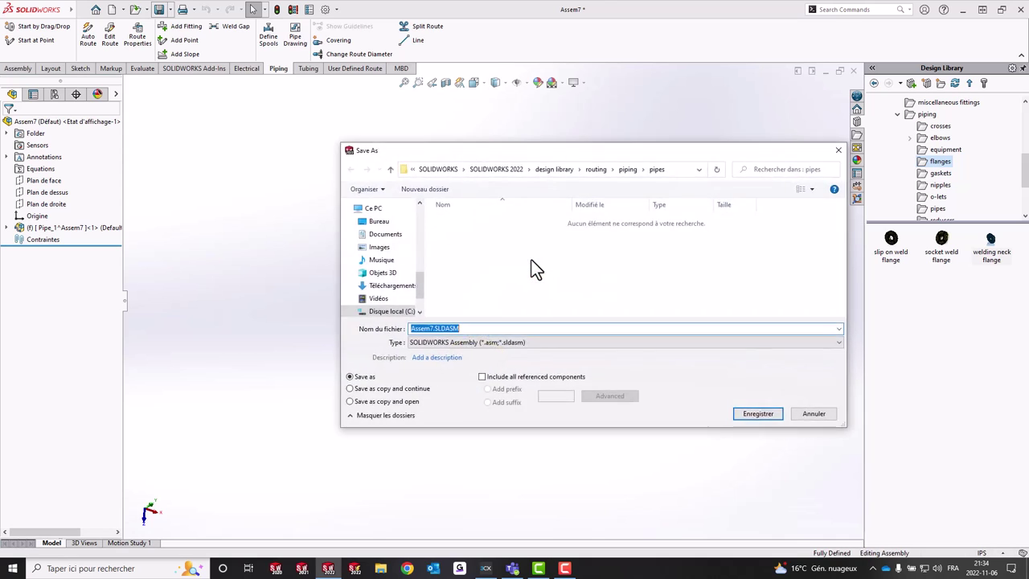
key(Return)
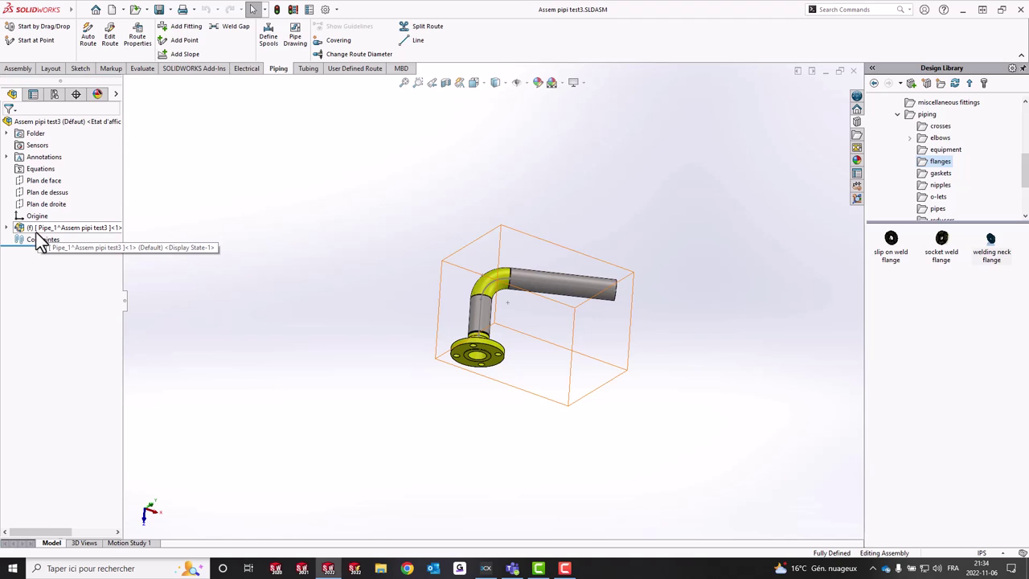
Step: Try the routing options for saving the route assembly and route parts externally, and turn them back off
click(326, 9)
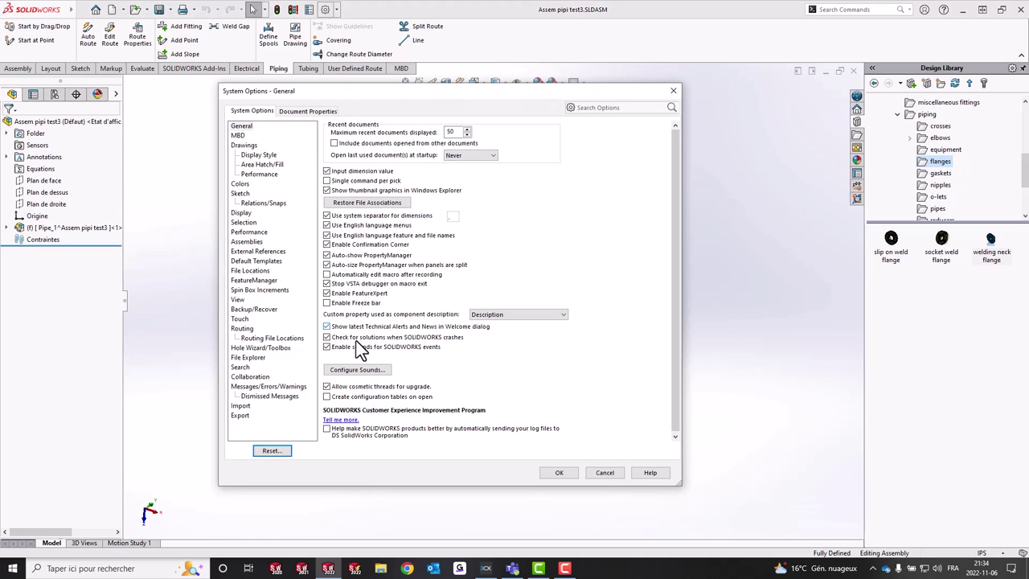
click(242, 329)
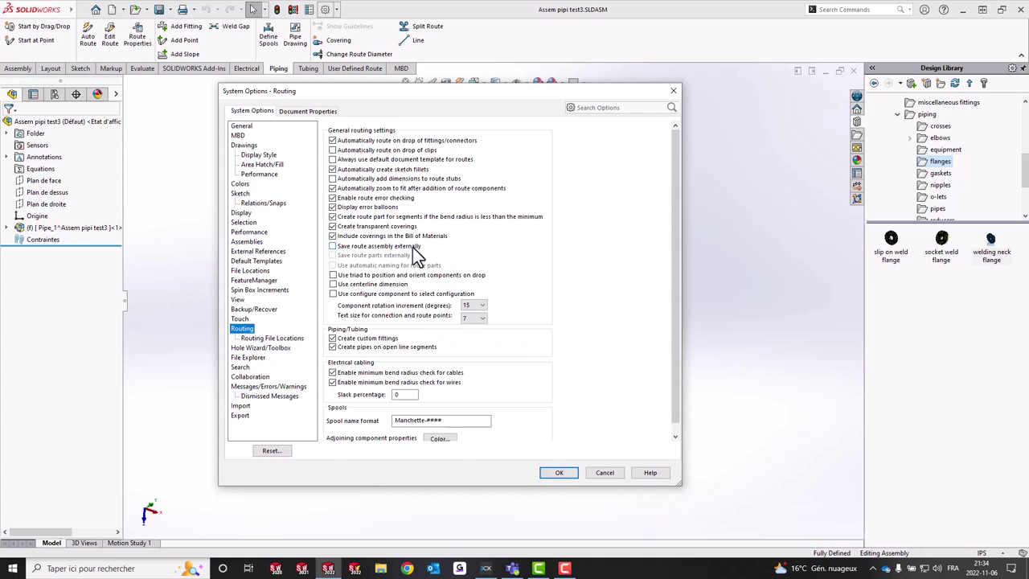
click(333, 246)
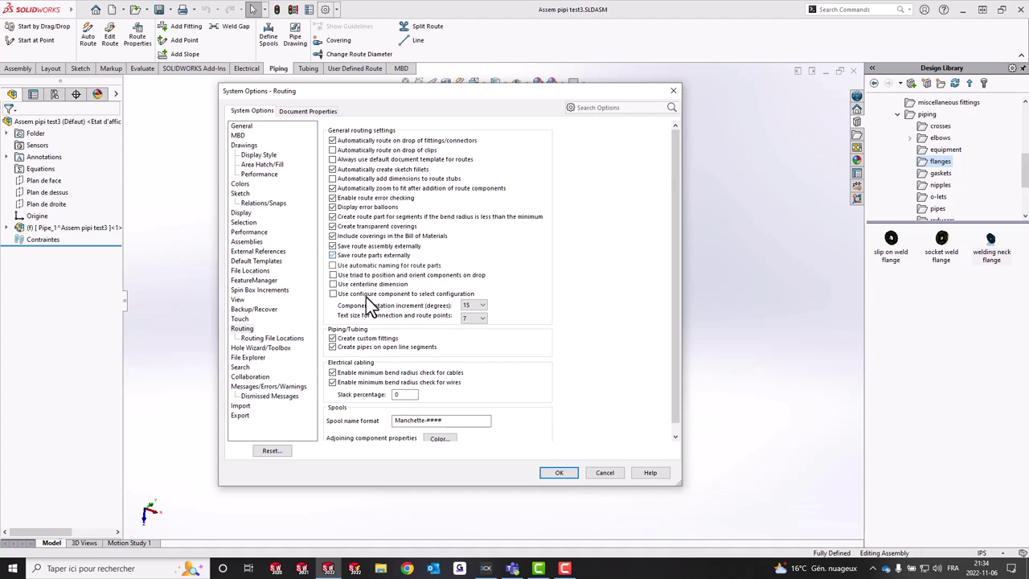
click(333, 254)
click(334, 255)
click(333, 245)
click(566, 474)
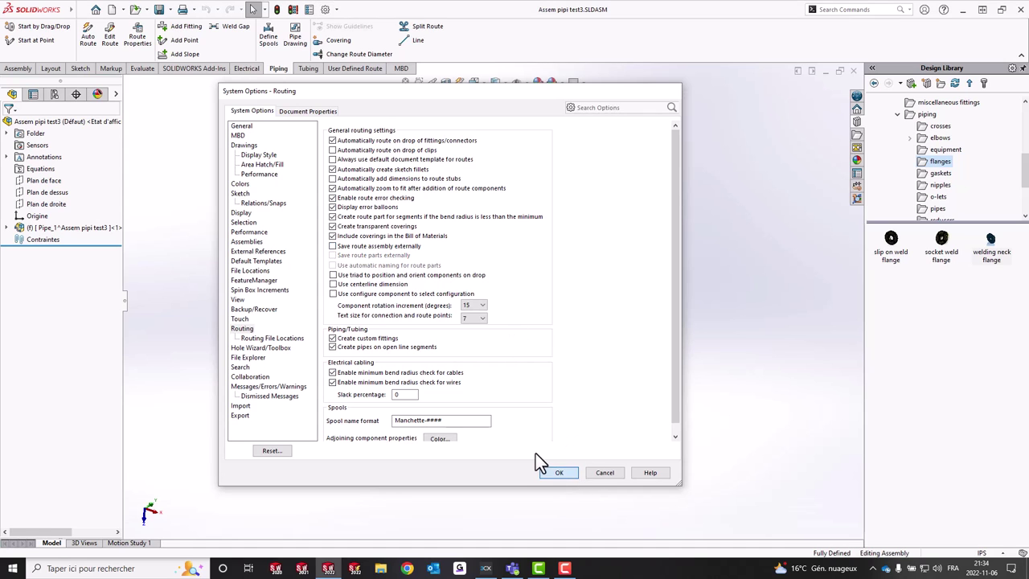
Step: Save the pipe route subassembly to an external file as Pipe_SX1 and save all modified documents, keeping virtual components inside the assembly
right_click(53, 230)
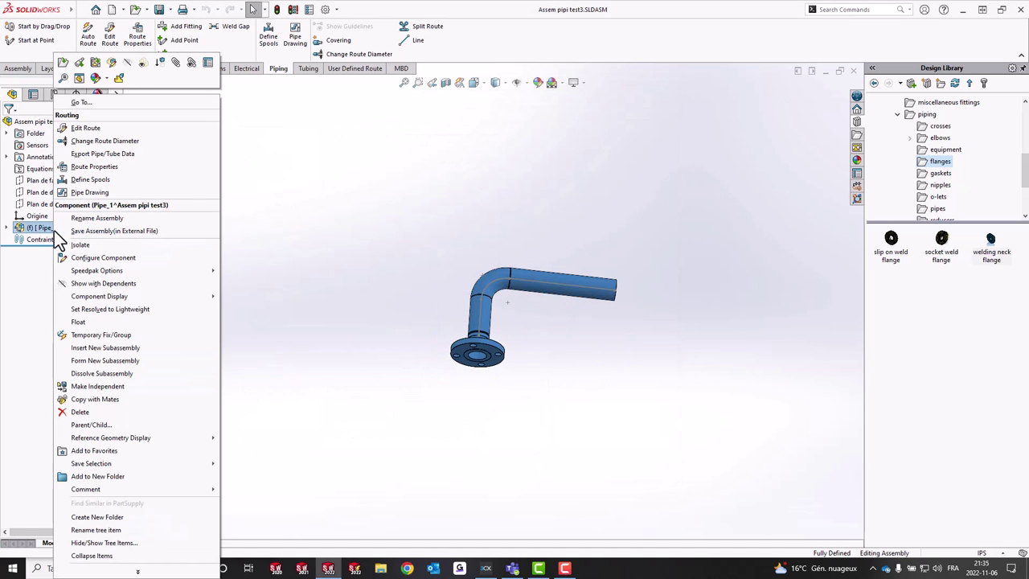
click(123, 230)
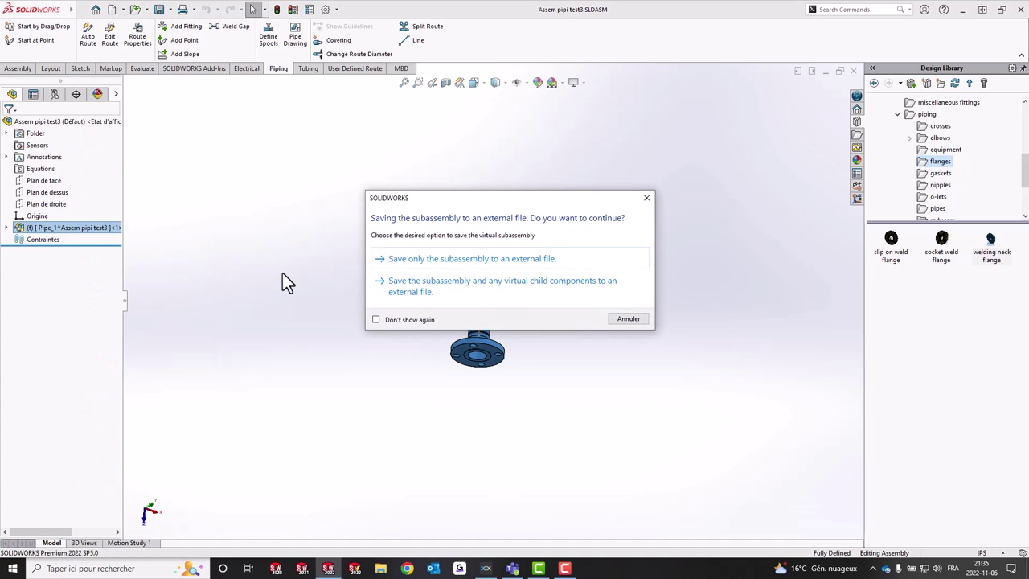
click(525, 292)
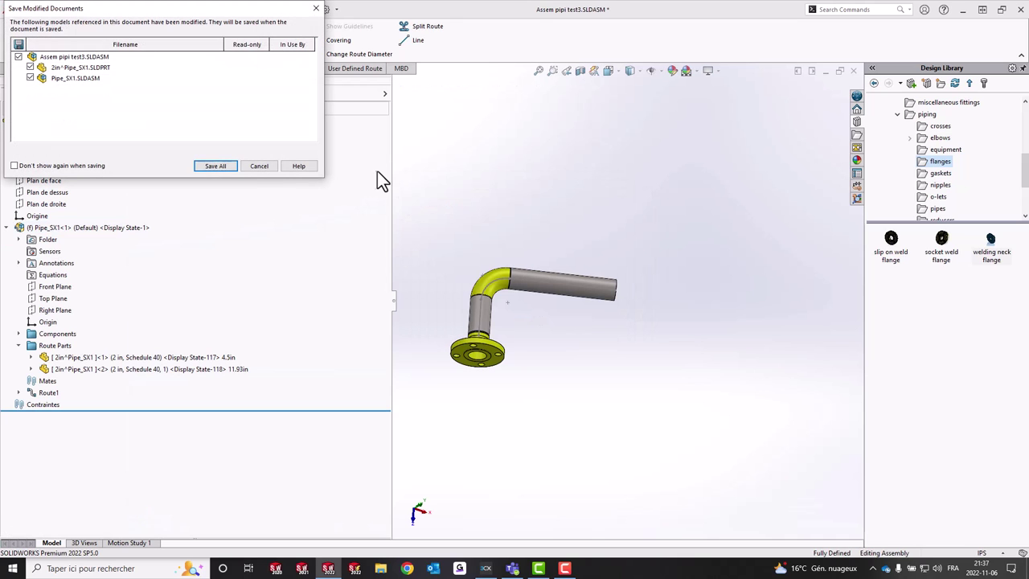
click(219, 172)
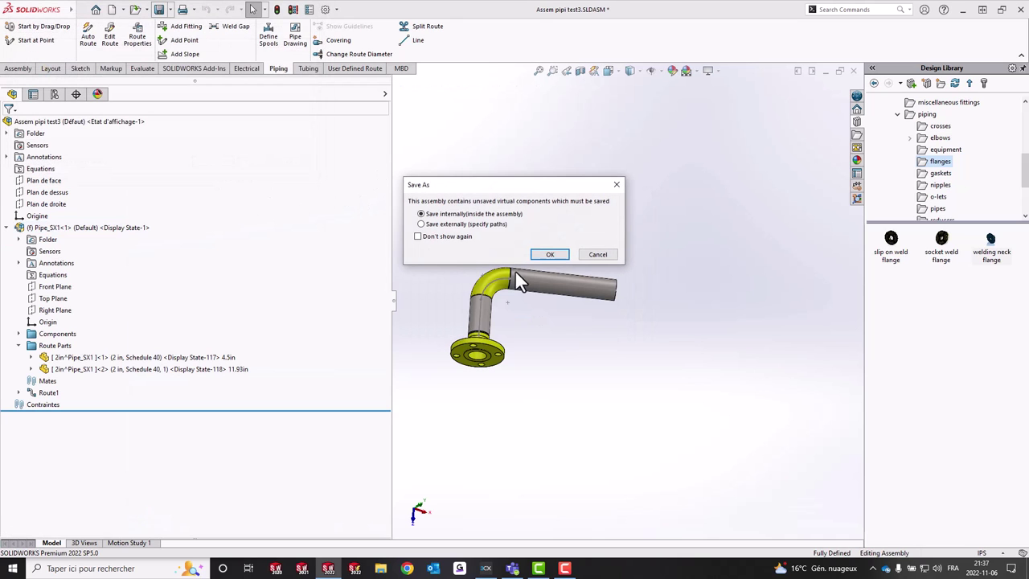
click(544, 255)
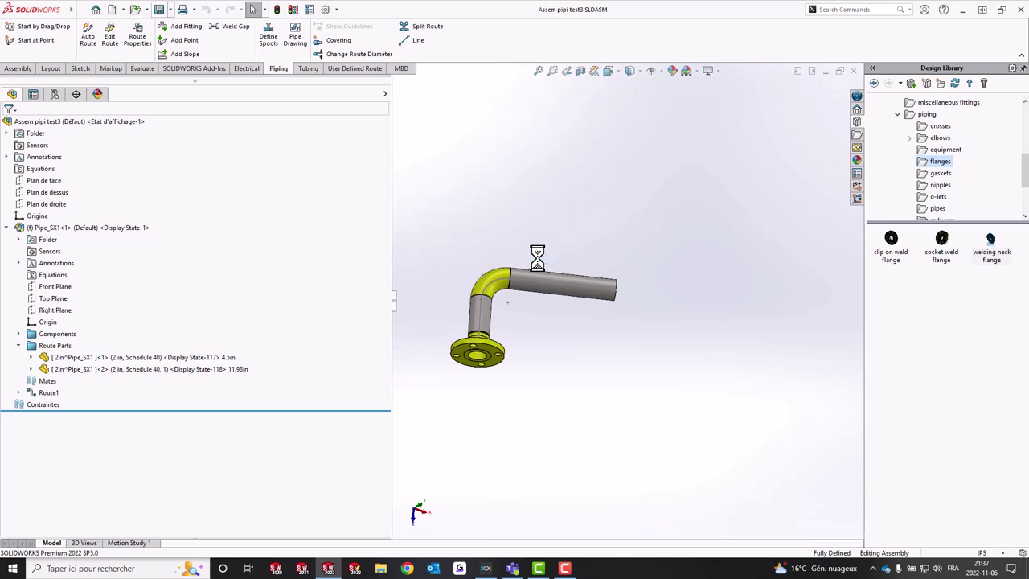
Step: Create a pipe drawing of the Pipe_SX1 route from the Mise en plan.DRWDOT template, with a bill of materials and balloons
click(296, 47)
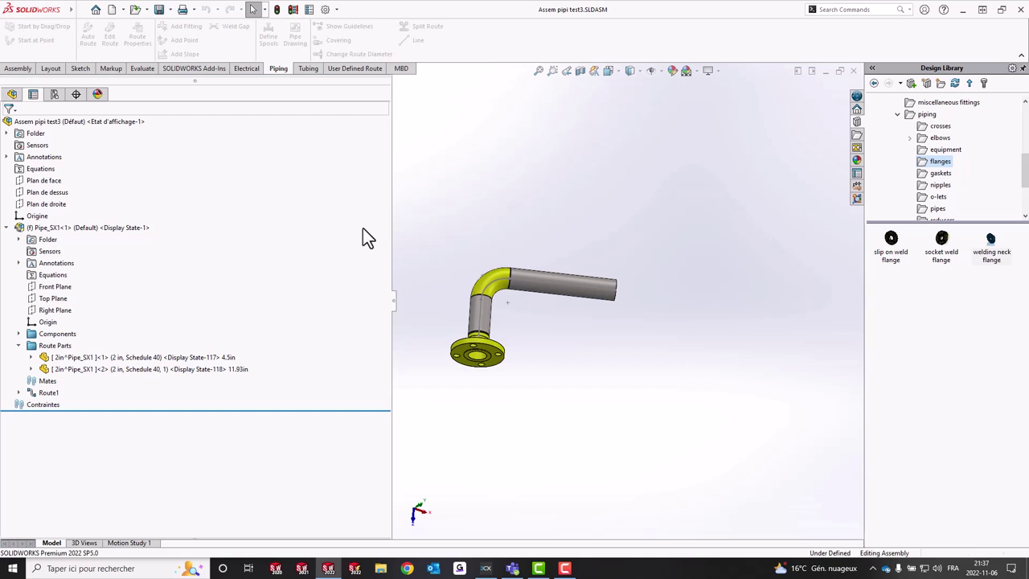
double_click(18, 173)
text(Mise en plan.DRWDOT)
key(Return)
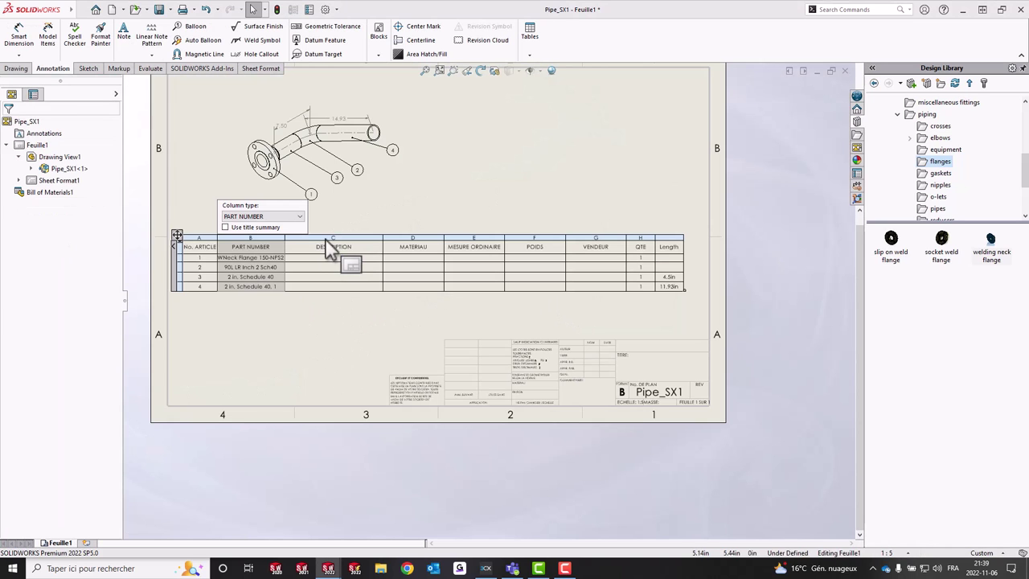
Step: Change the four bill of materials columns after the part number to the custom properties Outer Dia, Inner Dia, Wall Thickness and Weightperfoot
click(176, 235)
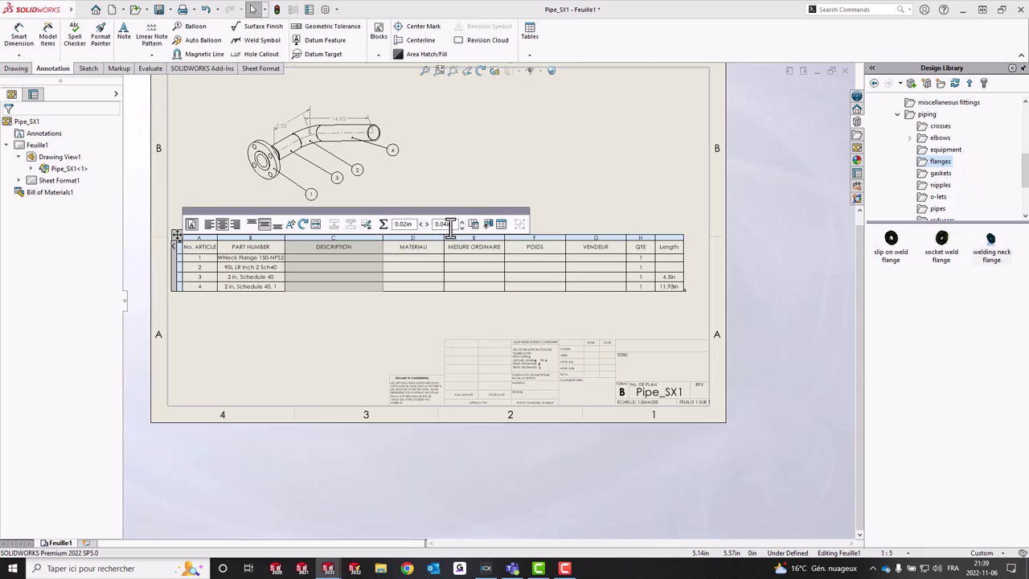
click(480, 222)
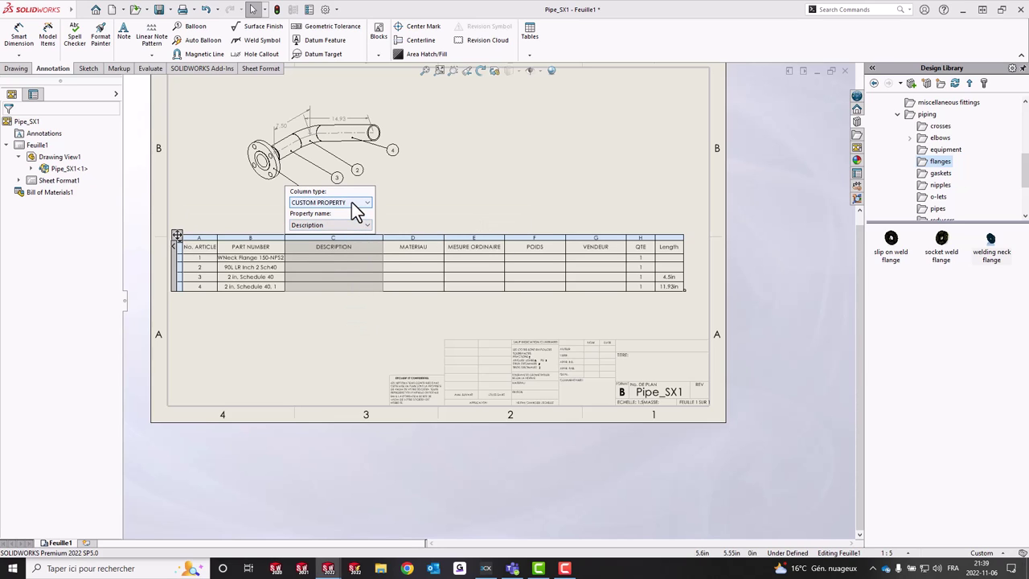
click(354, 224)
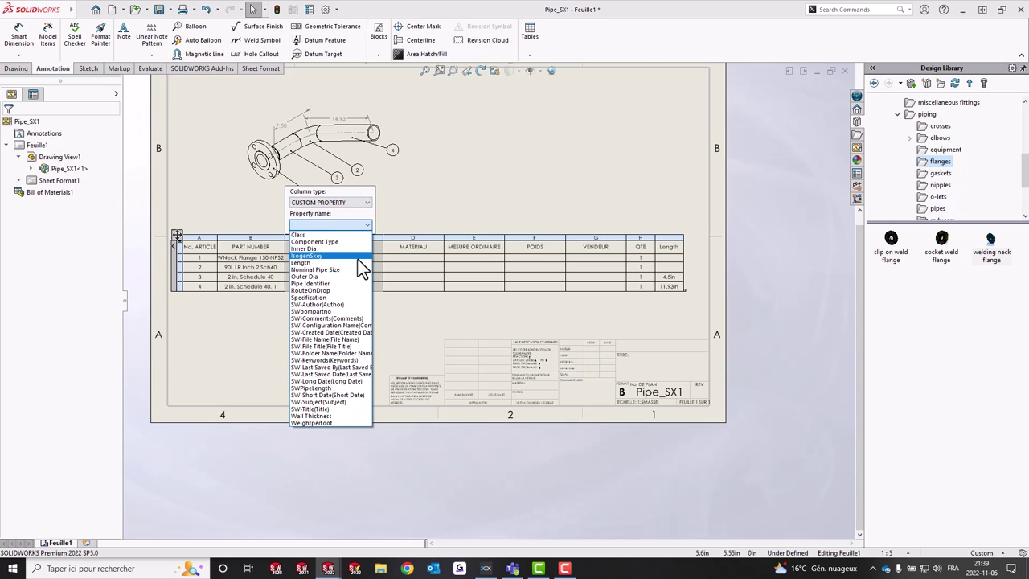
click(356, 277)
click(434, 273)
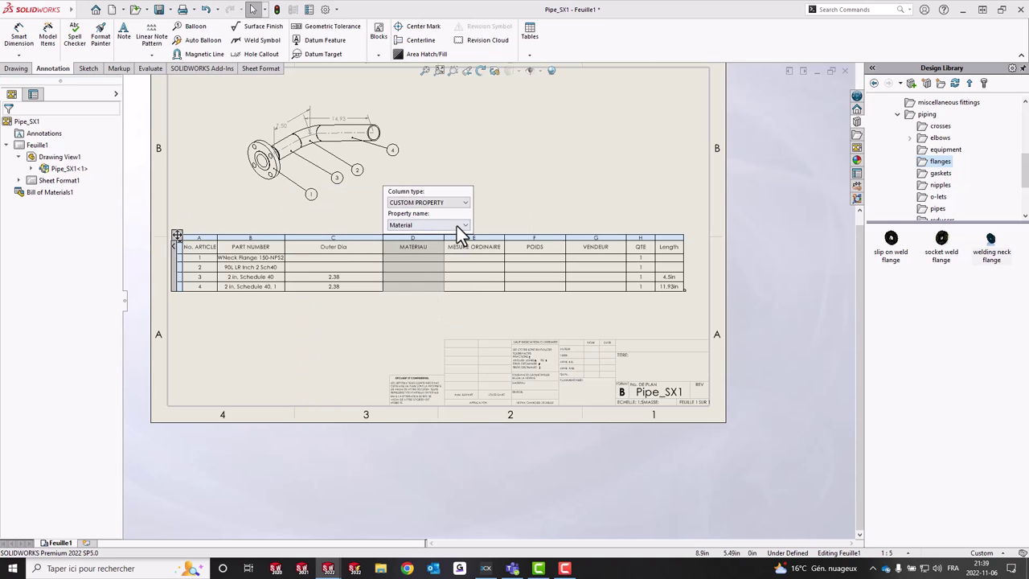
click(457, 226)
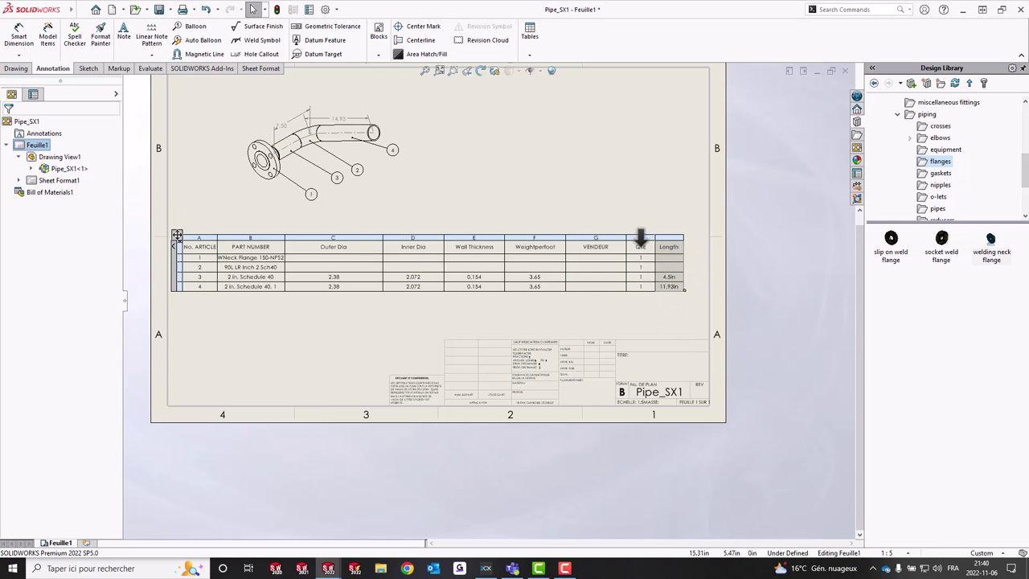
Step: Move the Length column directly after Weightperfoot in the bill of materials and save the drawing as Pipe_SX1.SLDDRW in the ROUTING folder
drag(668, 233, 576, 239)
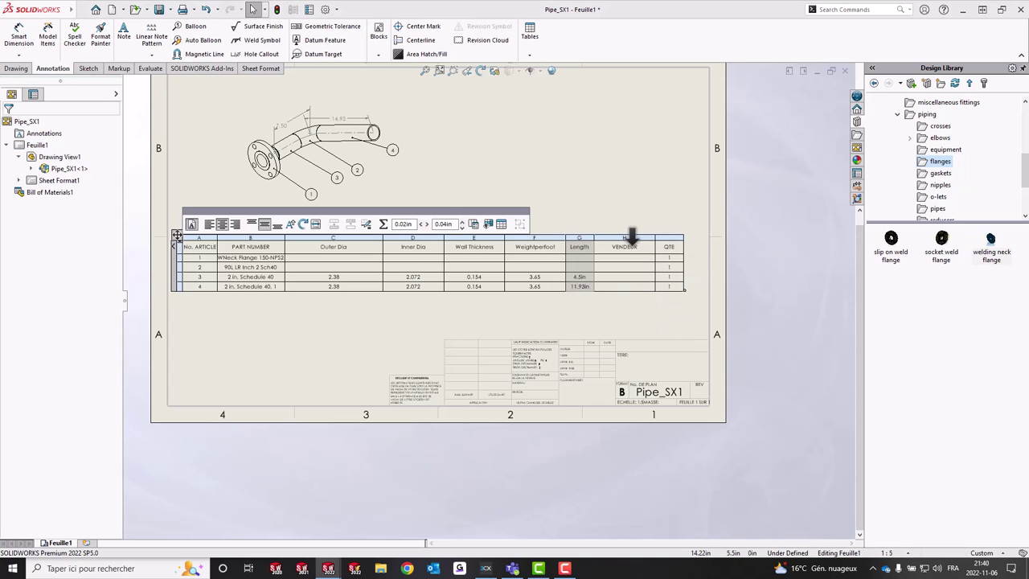
click(633, 235)
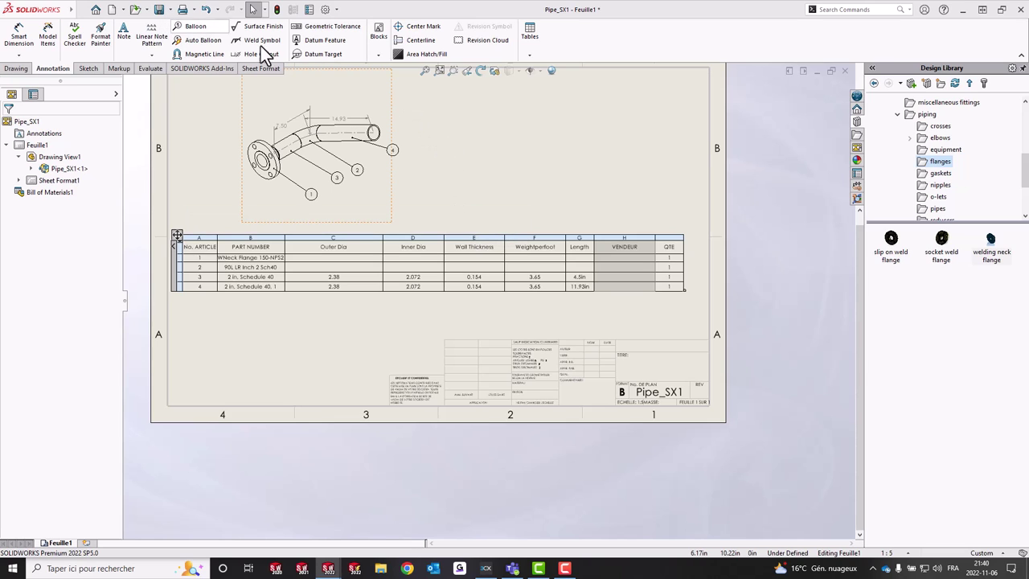
click(160, 9)
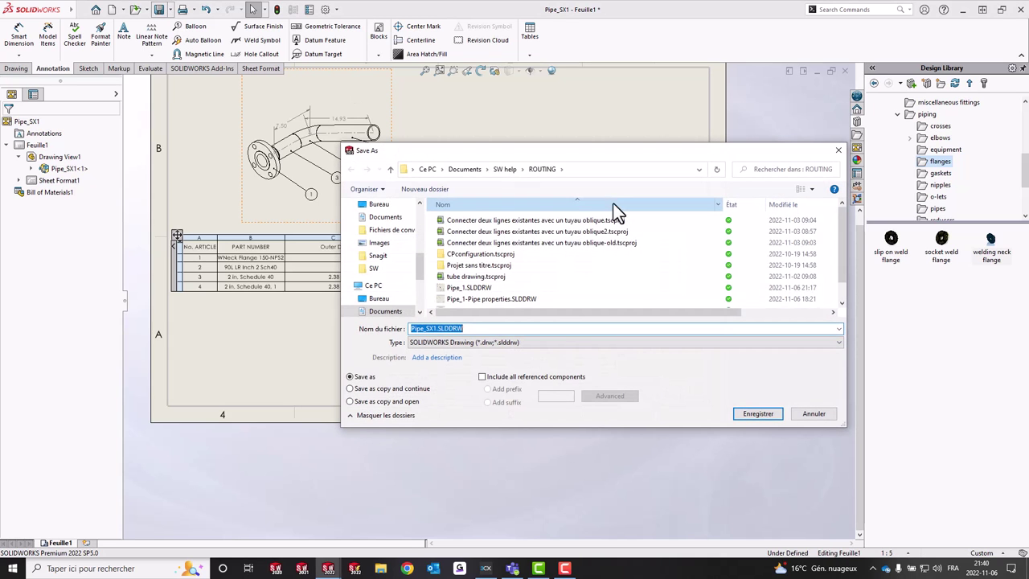
click(758, 414)
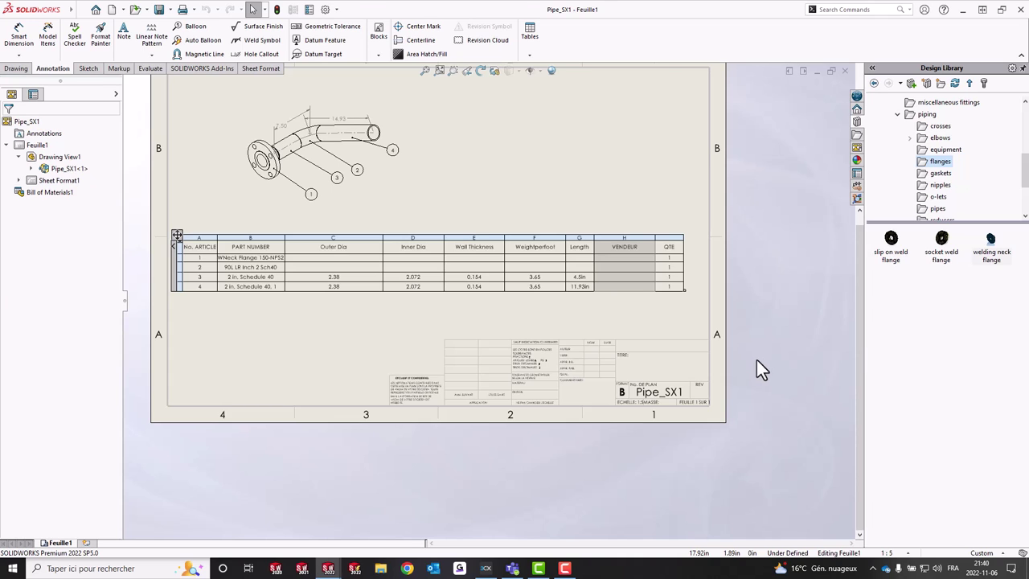
Step: Open pipe SS304 from the pipes library folder and display its file properties
key(ctrl+Tab)
click(939, 208)
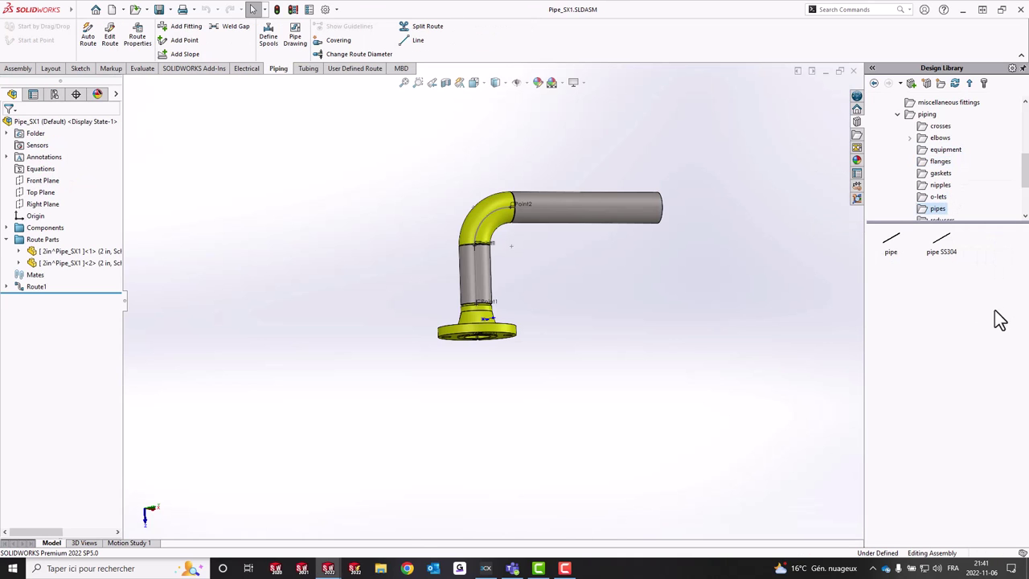
click(941, 249)
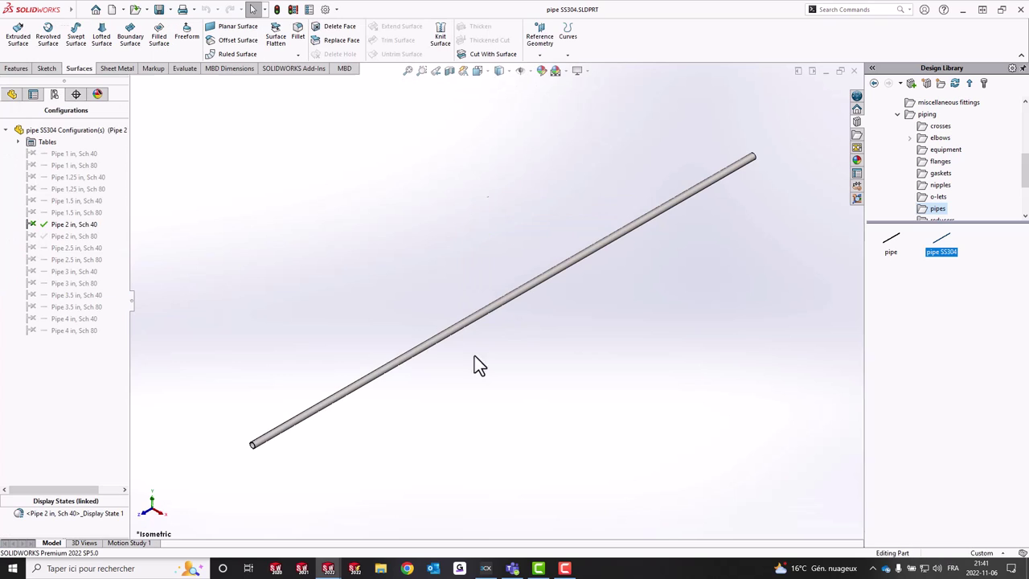
click(309, 9)
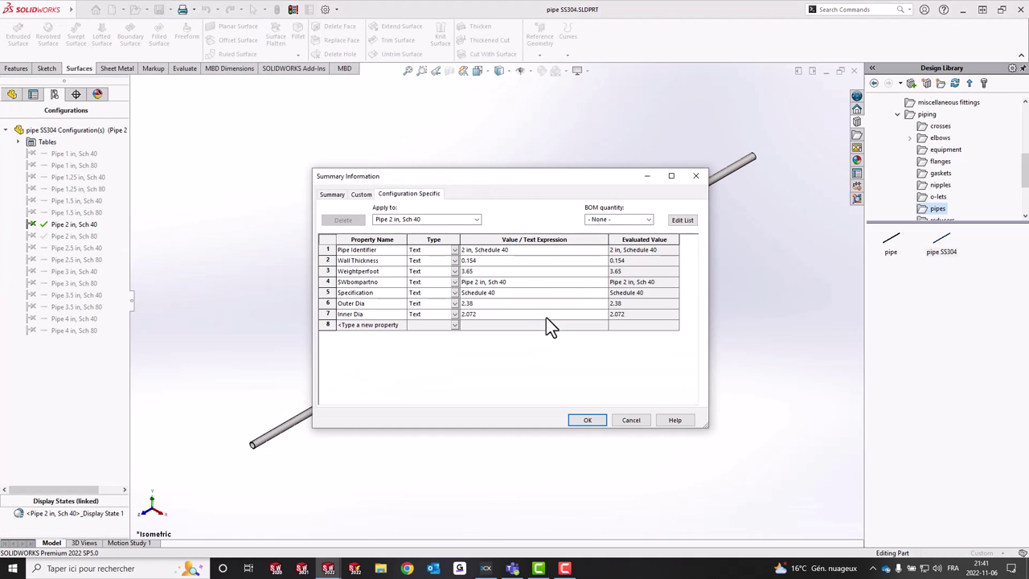
Step: Add a custom text property Matériau to pipe SS304, linked to the part's Material
click(361, 194)
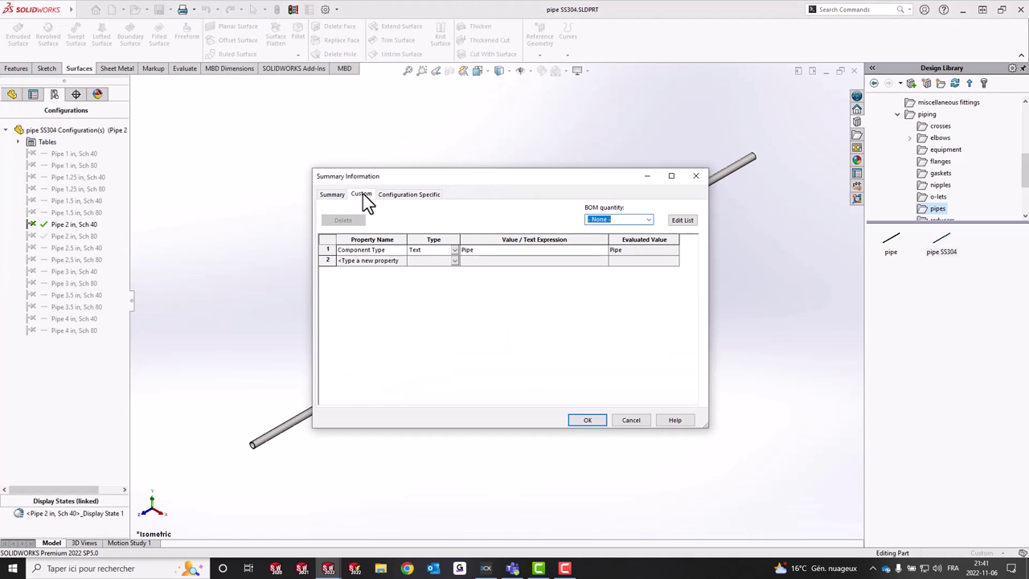
click(375, 260)
click(402, 261)
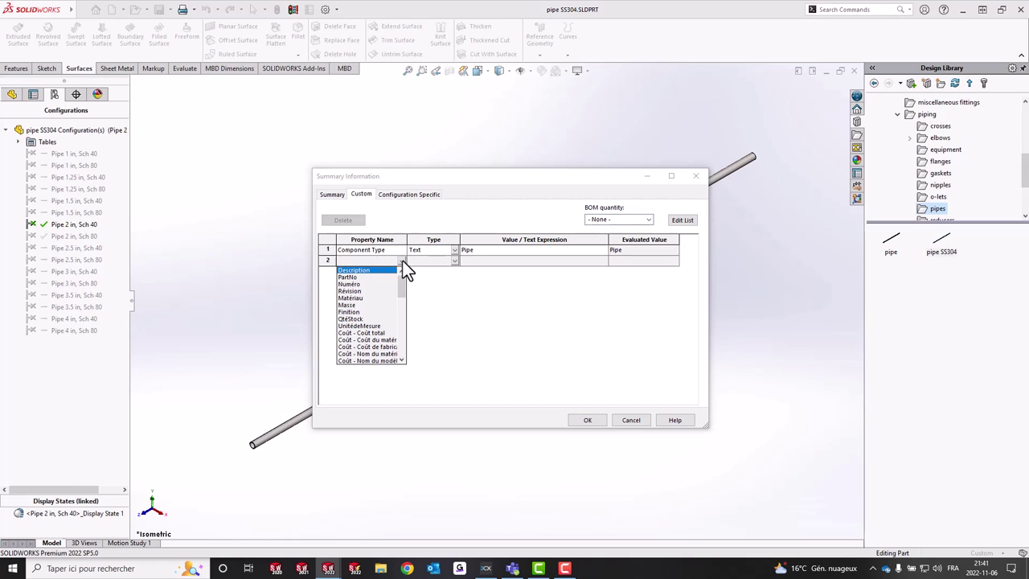
click(500, 259)
click(602, 262)
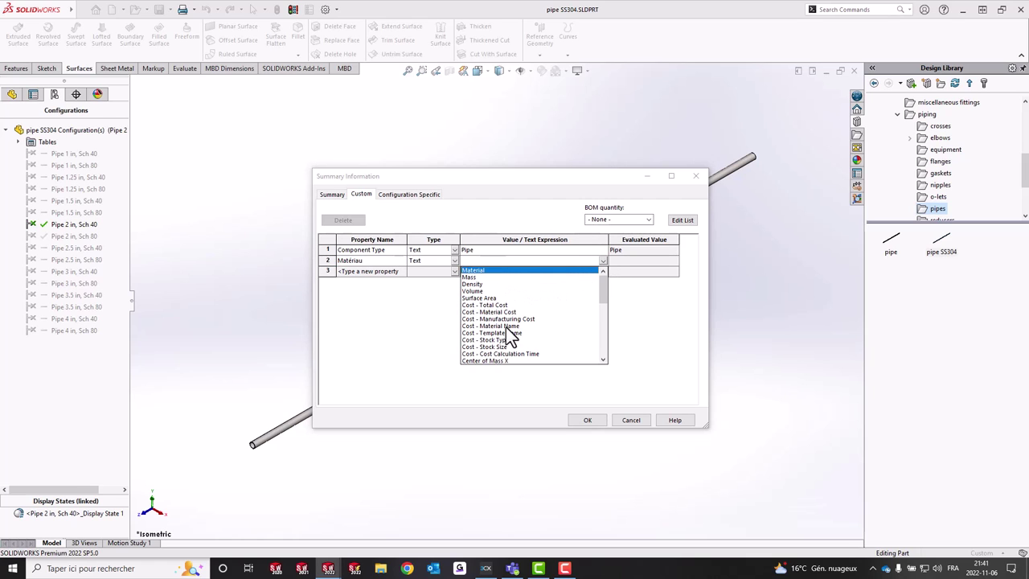
click(485, 270)
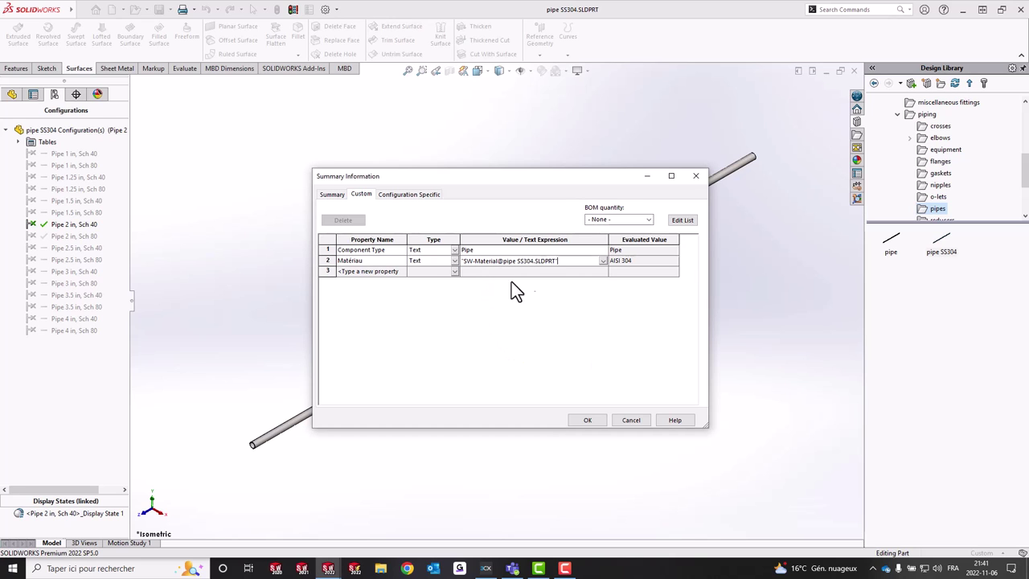
click(588, 420)
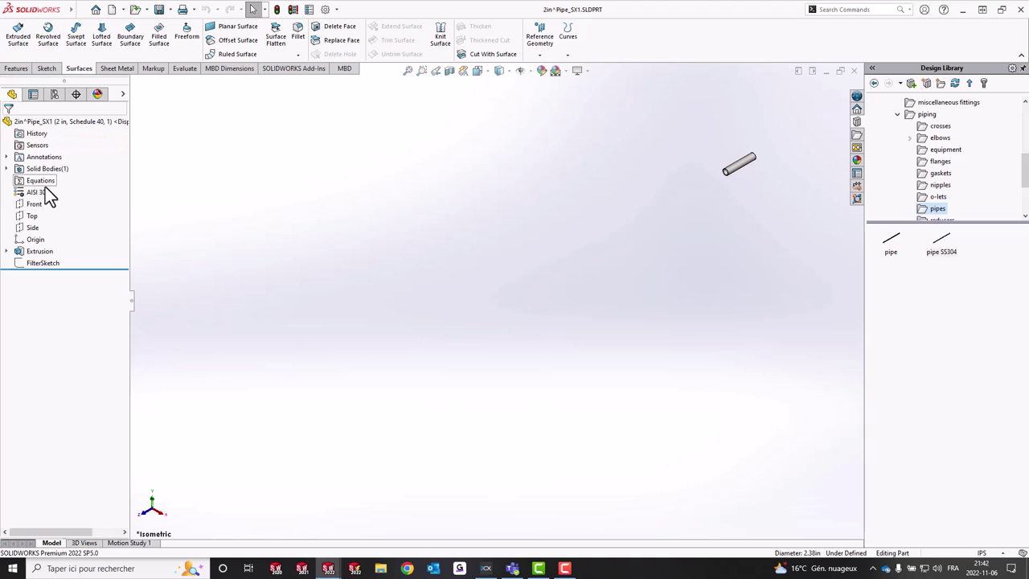
Step: Add a custom text property Matériau to the 2in^Pipe_SX1 part, linked to the part's Material
click(43, 193)
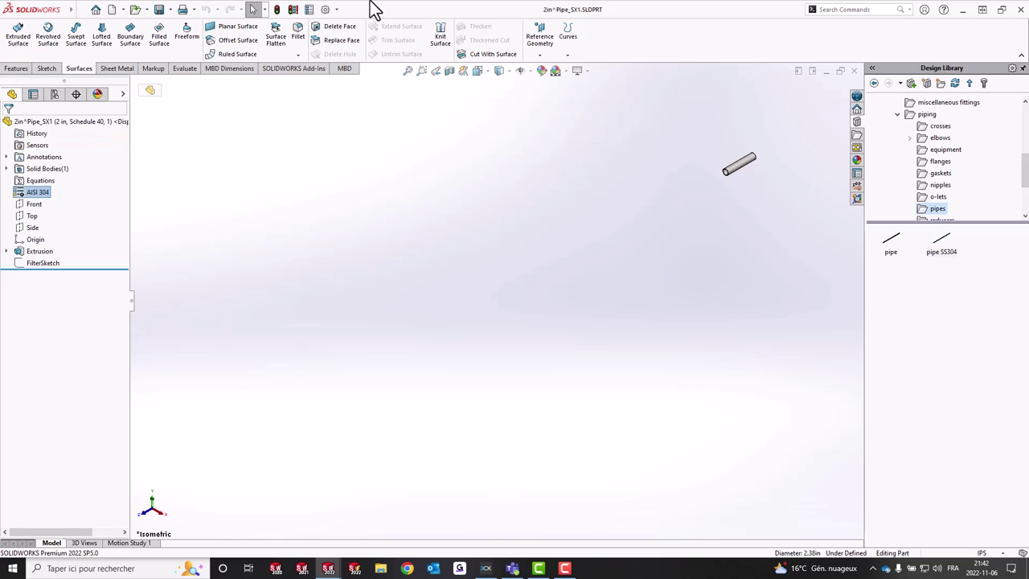
click(310, 10)
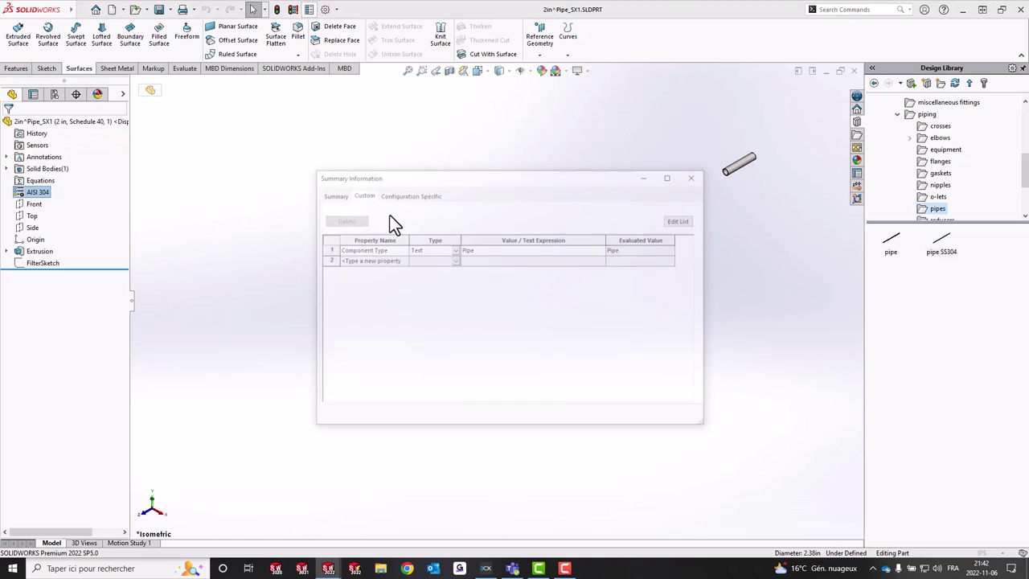
click(382, 262)
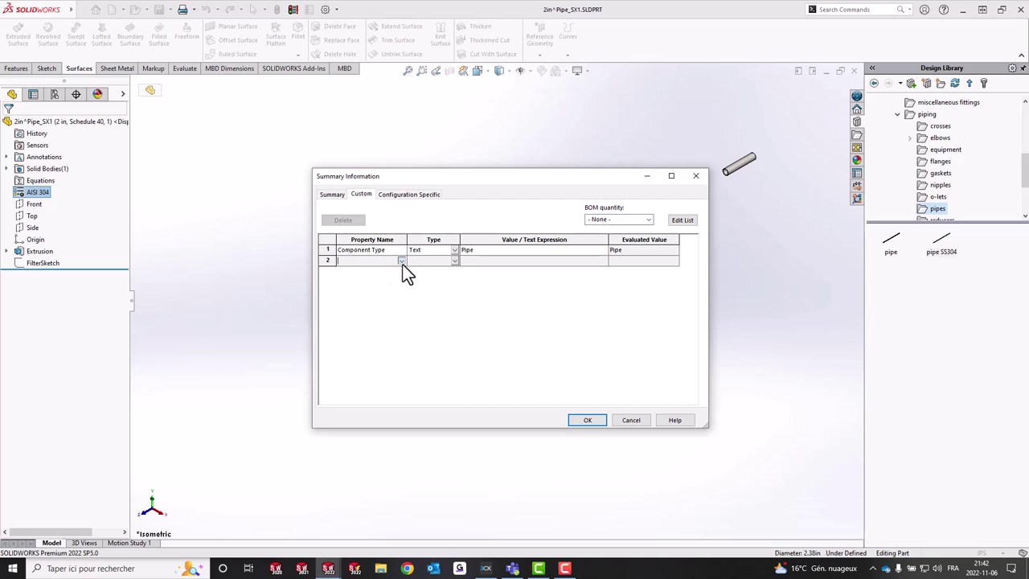
click(402, 262)
click(374, 302)
click(513, 262)
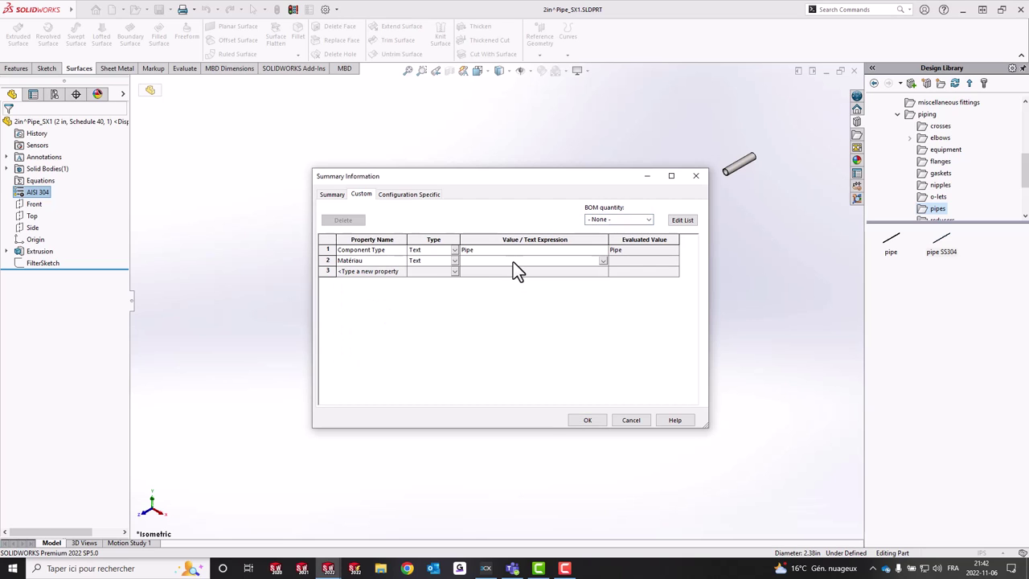
click(603, 261)
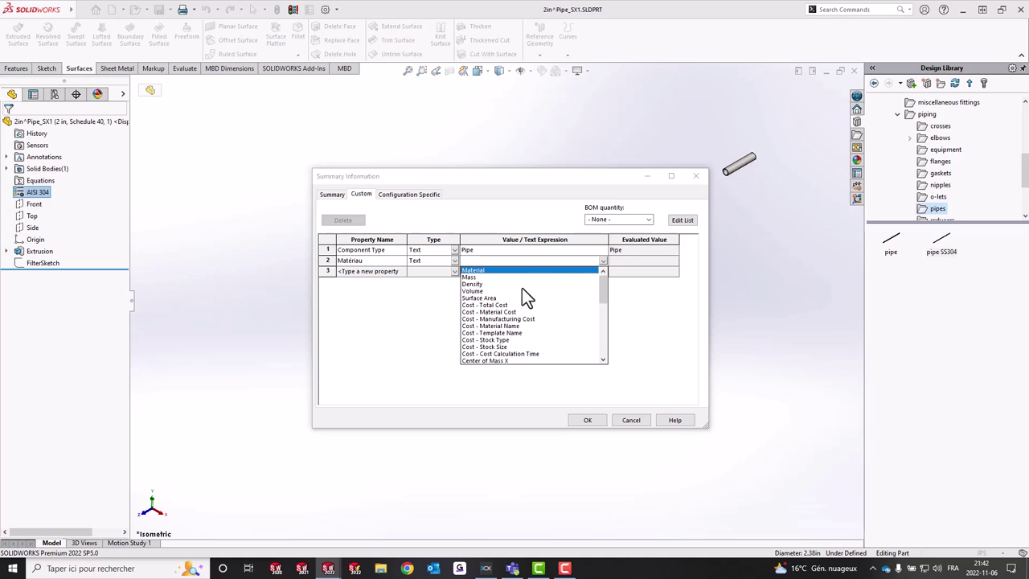
click(491, 272)
click(589, 421)
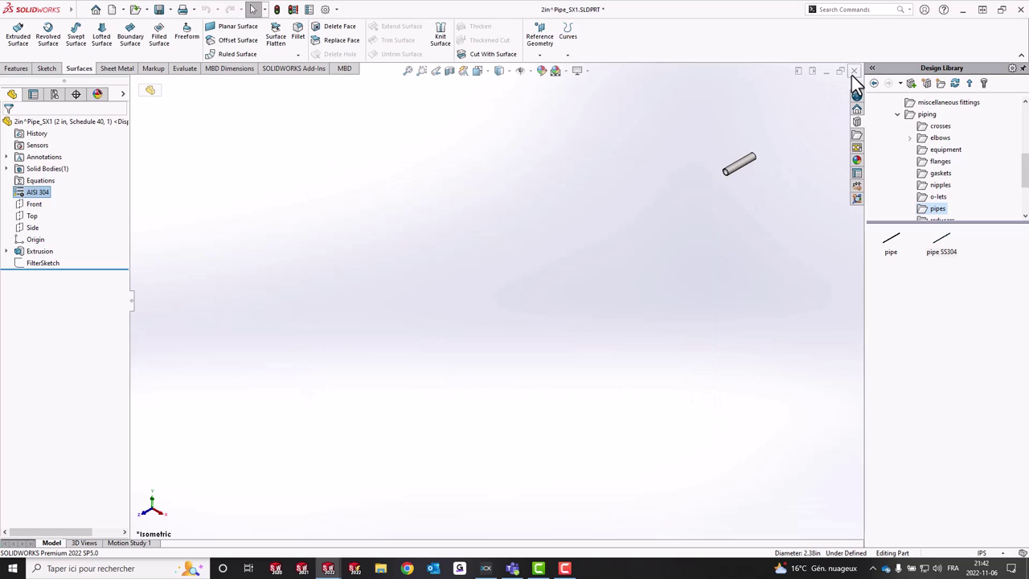
Step: Close the 2in^Pipe_SX1 part with its changes saved, and save the Pipe_SX1 assembly
click(854, 71)
click(488, 282)
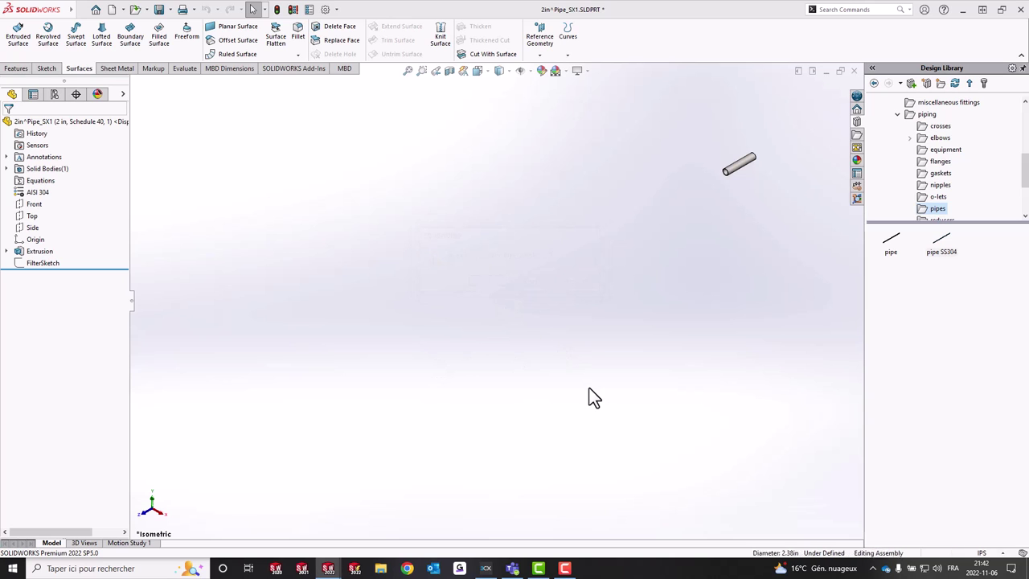
click(165, 8)
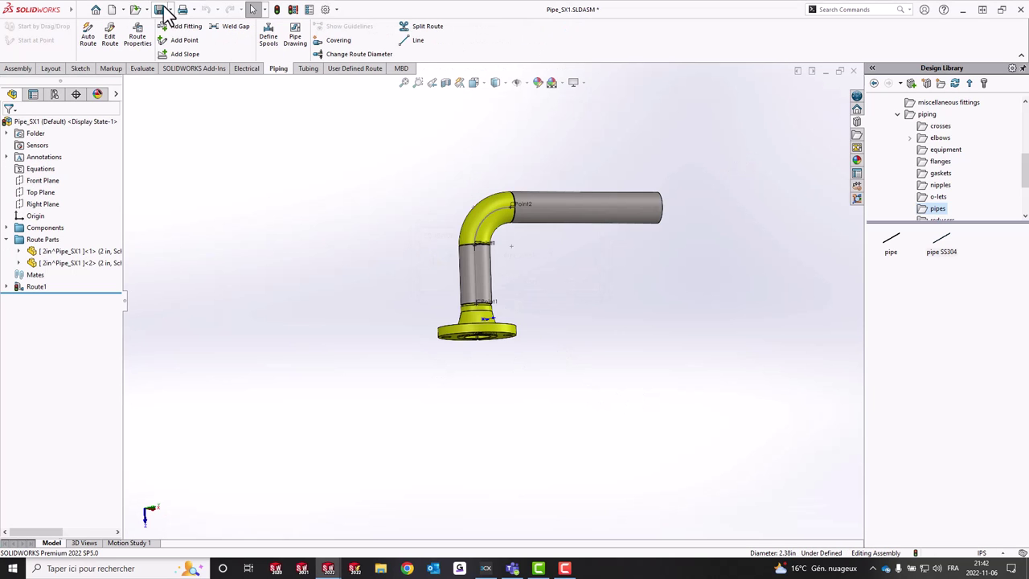
click(504, 244)
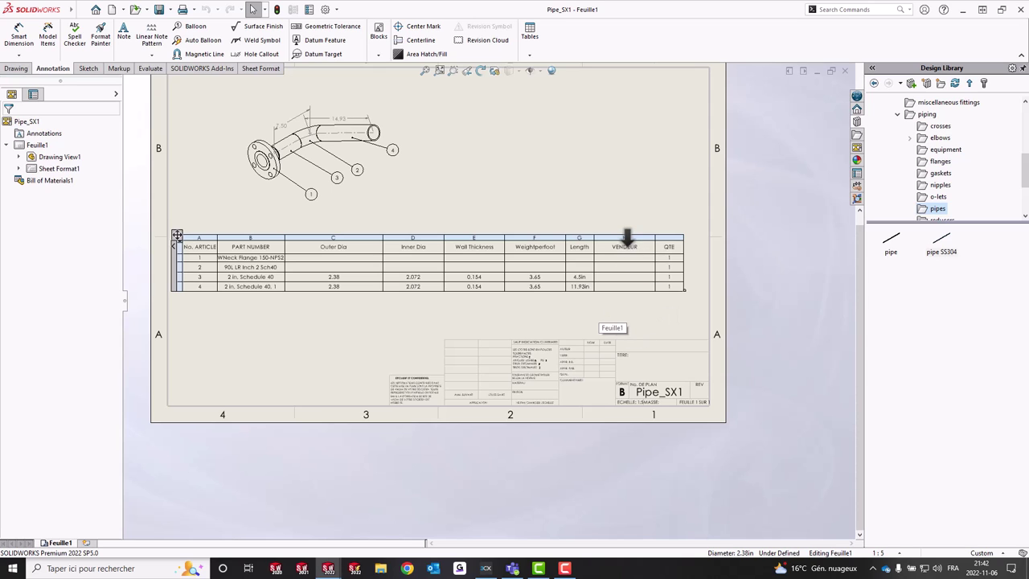
Step: Change the Vendeur column of the drawing's bill of materials to the custom property Matériau and save the drawing
click(625, 238)
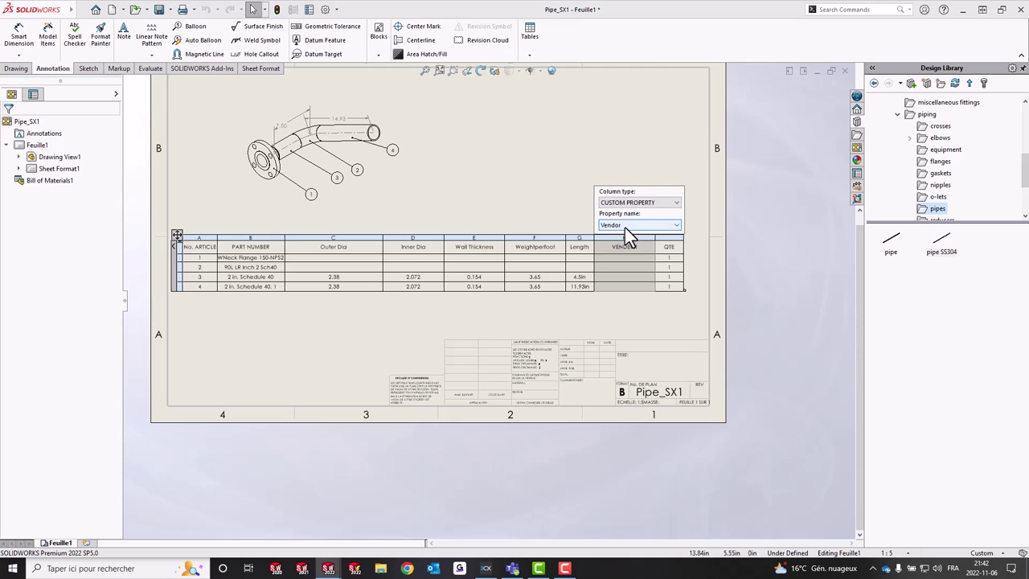
click(632, 225)
click(643, 269)
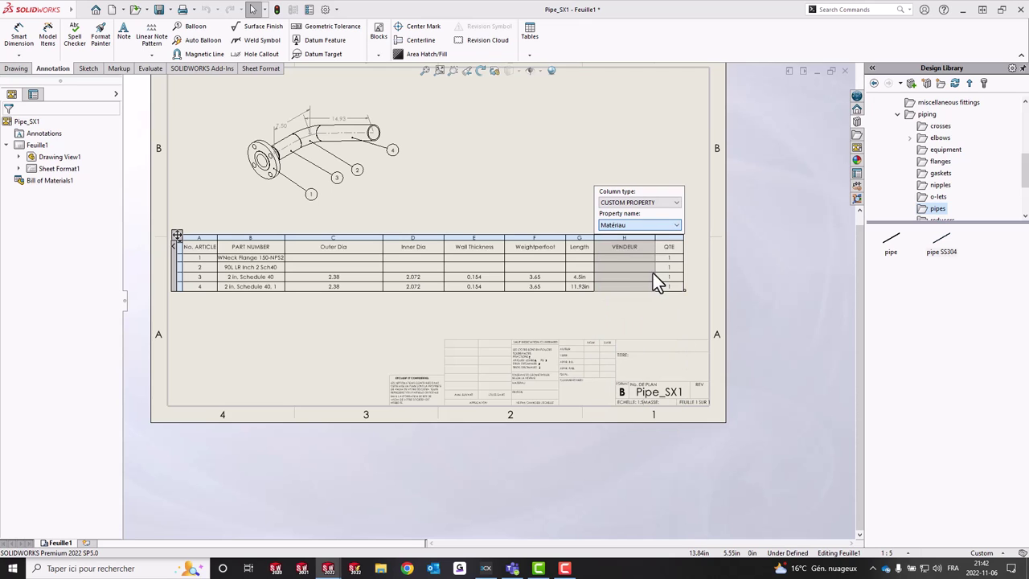
click(441, 313)
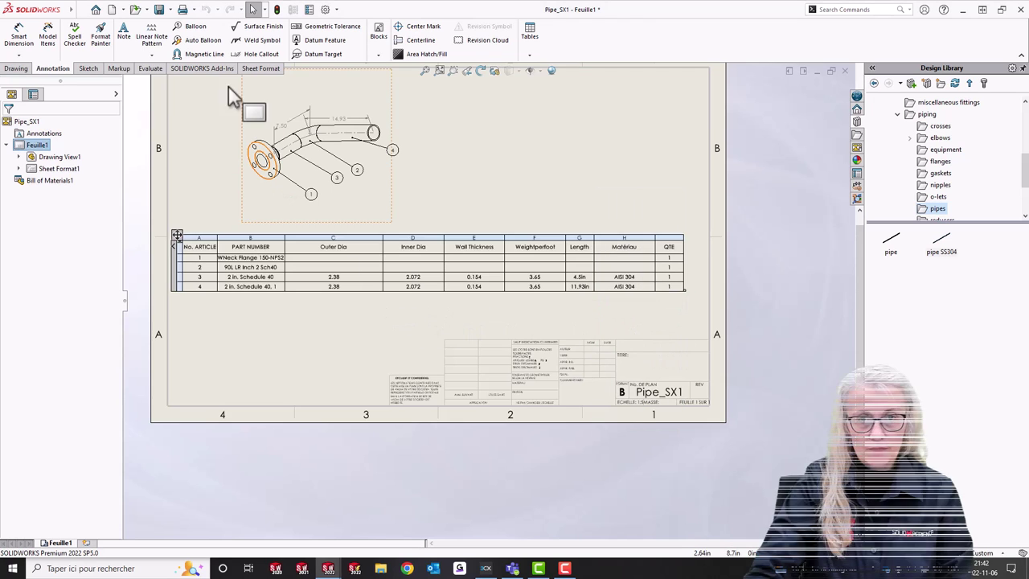
click(159, 10)
click(521, 363)
key(Escape)
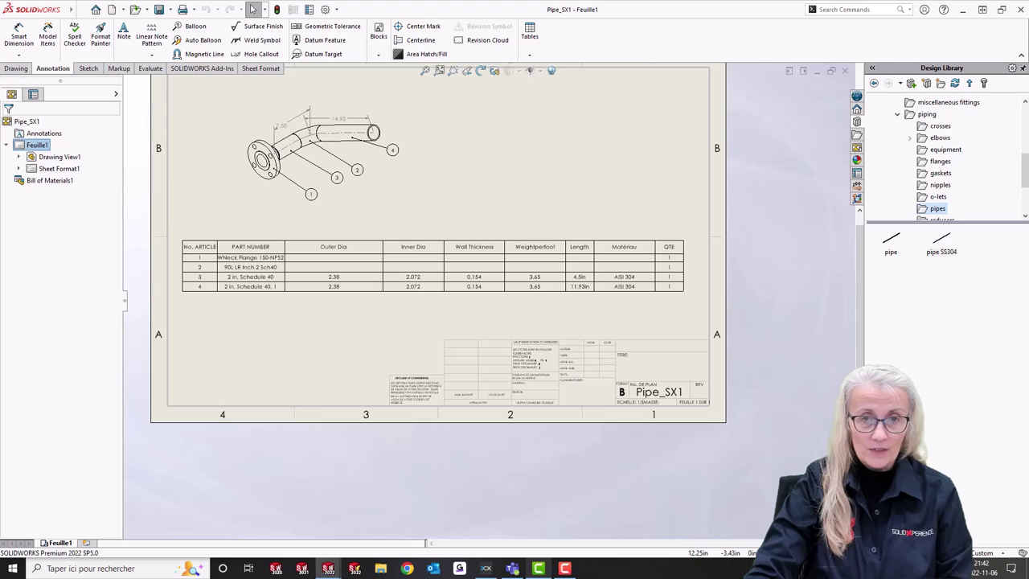
mouse_move(553, 571)
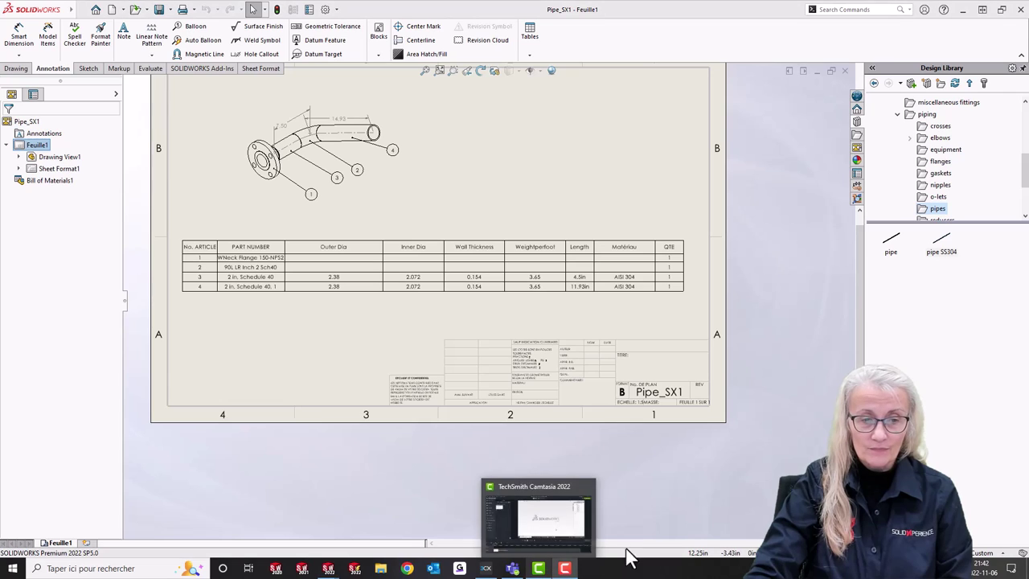